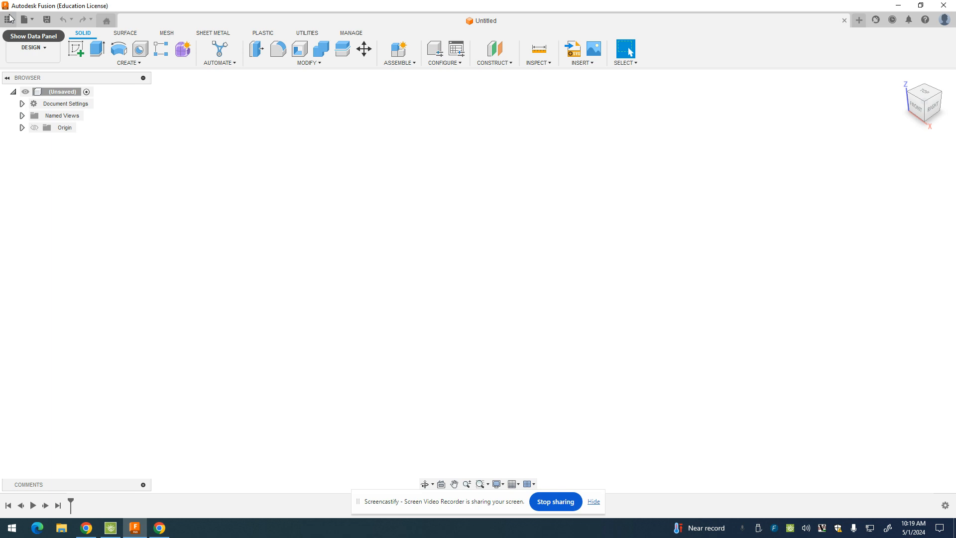
Upload Connector Joint Drawing.f3z from the computer into Admin Project
left_click(24, 19)
left_click(48, 109)
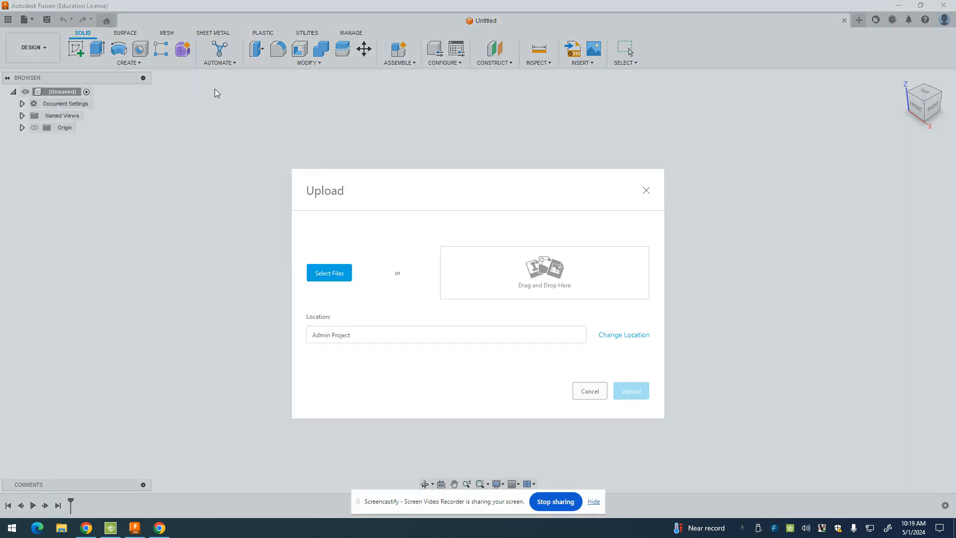
left_click(339, 276)
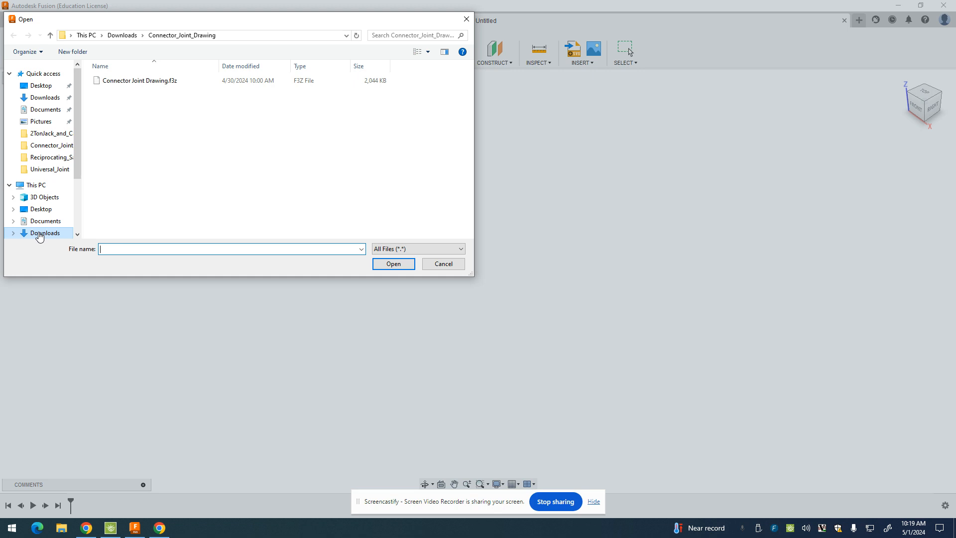
left_click(143, 81)
left_click(402, 268)
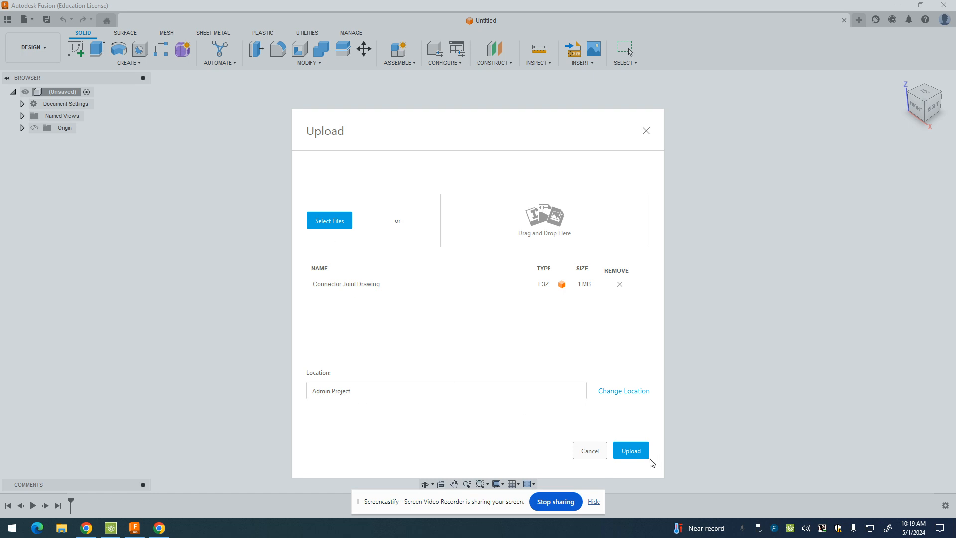
left_click(634, 451)
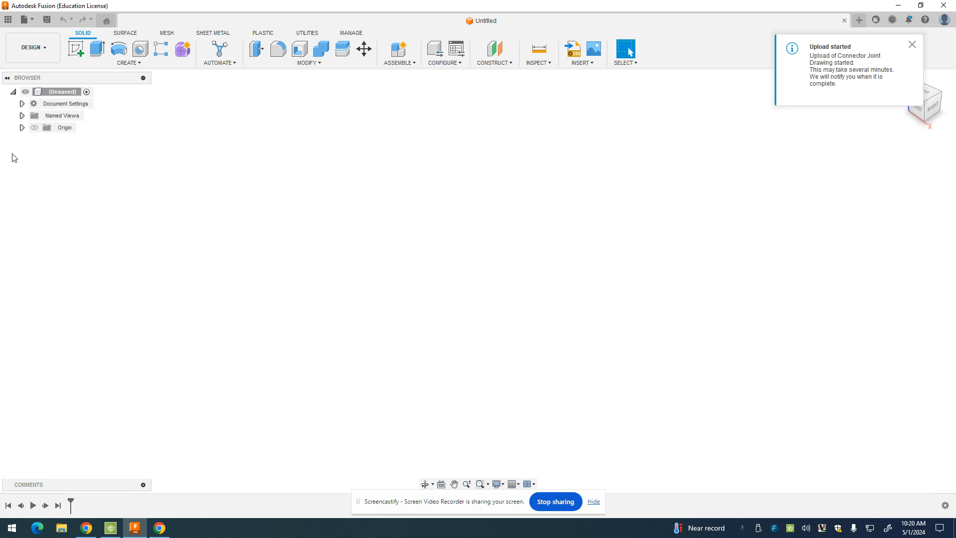
Bring up the Canvas assignment page '23.1 Annotating a drawing' in Chrome
left_click(86, 528)
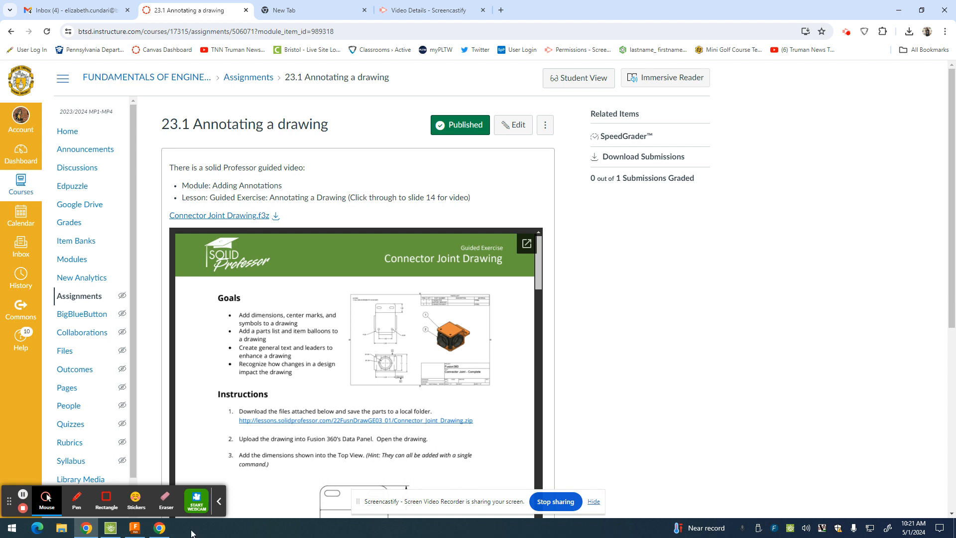
Open the uploaded Connector Joint Drawing v1 from the upload notice, then hide the Data Panel
left_click(139, 532)
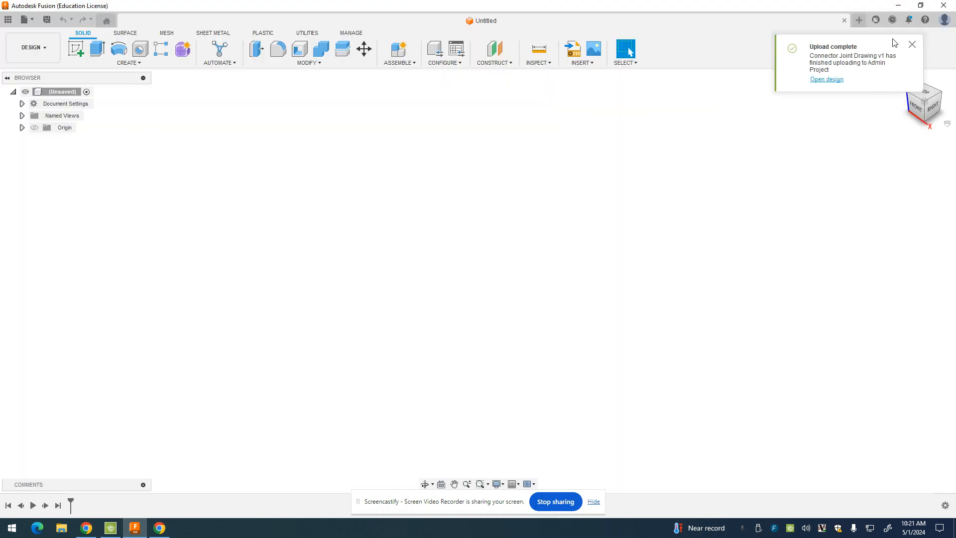
left_click(818, 81)
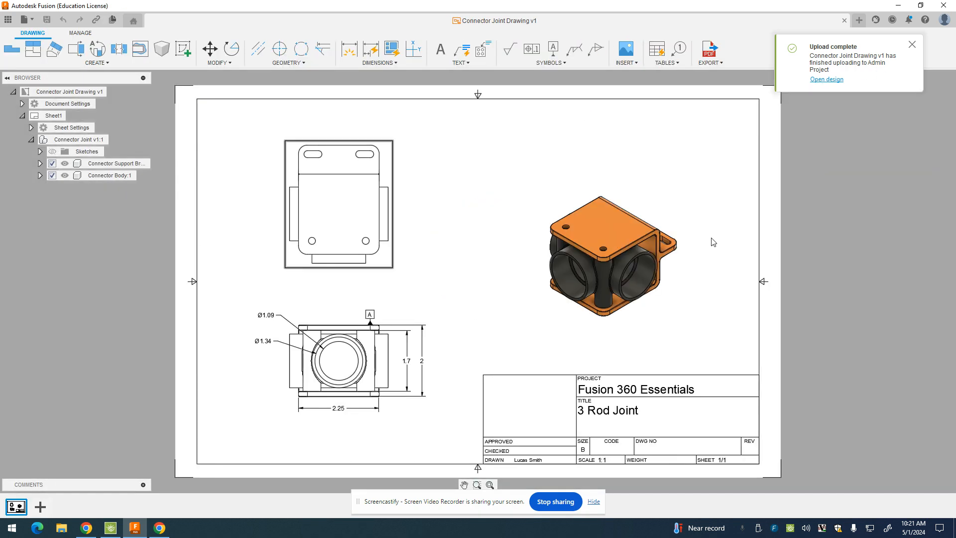
left_click(912, 44)
left_click(8, 20)
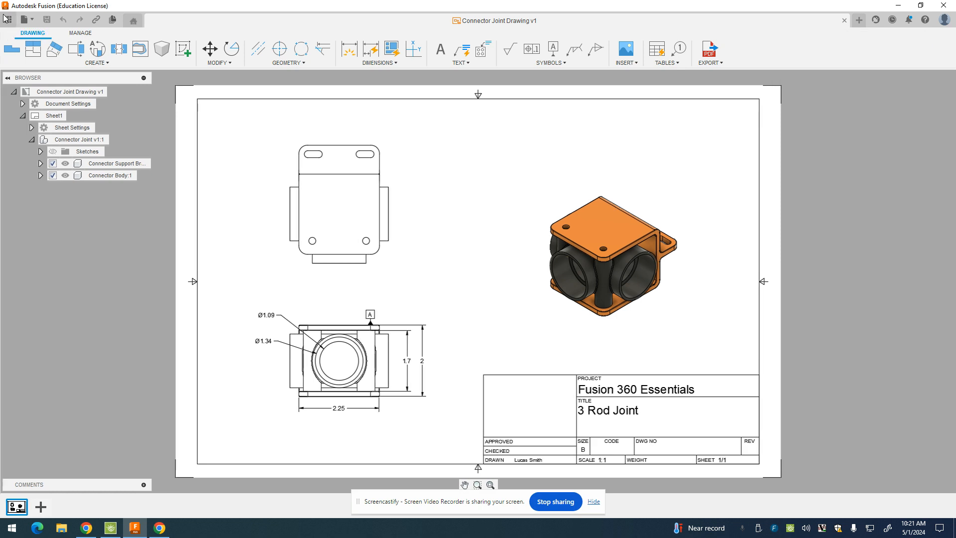
scroll(68, 350, "down", 5)
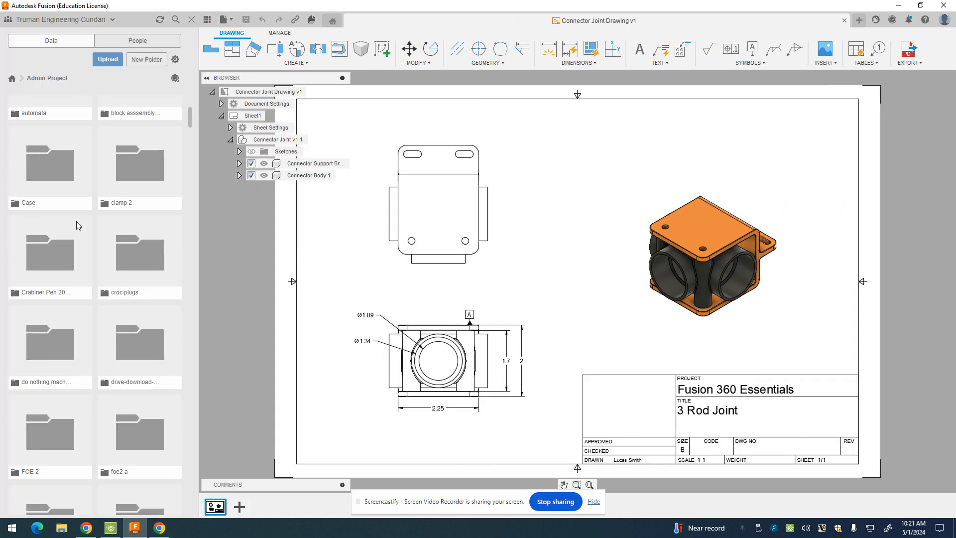
left_click(189, 21)
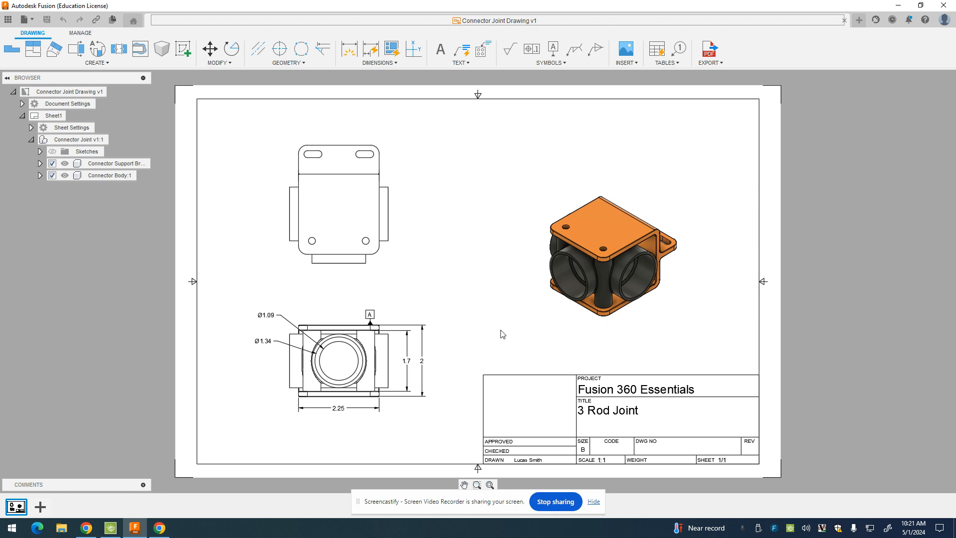
Read the top view dimensions (0.8, R0.25, Ø0.2, 1.5, 2.75) in the assignment PDF
left_click(86, 530)
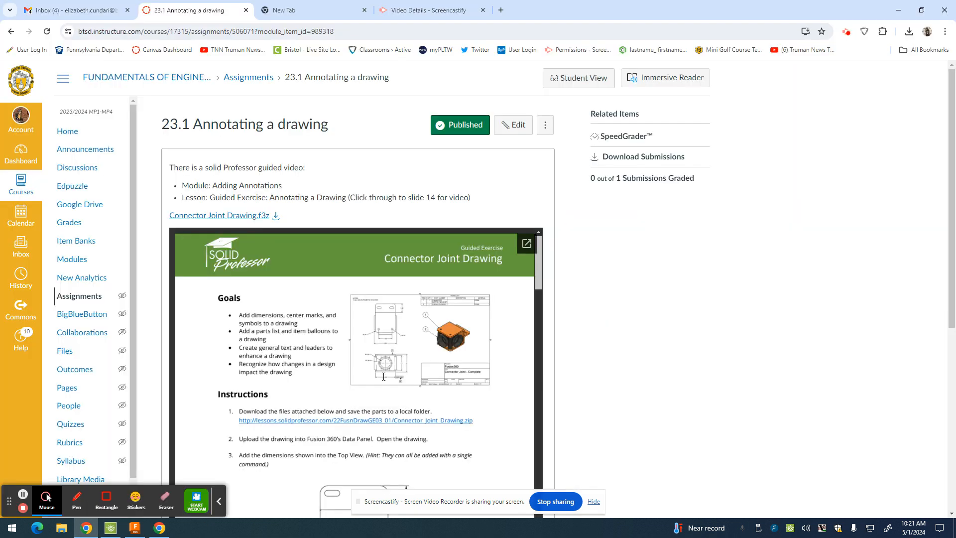
scroll(277, 313, "down", 5)
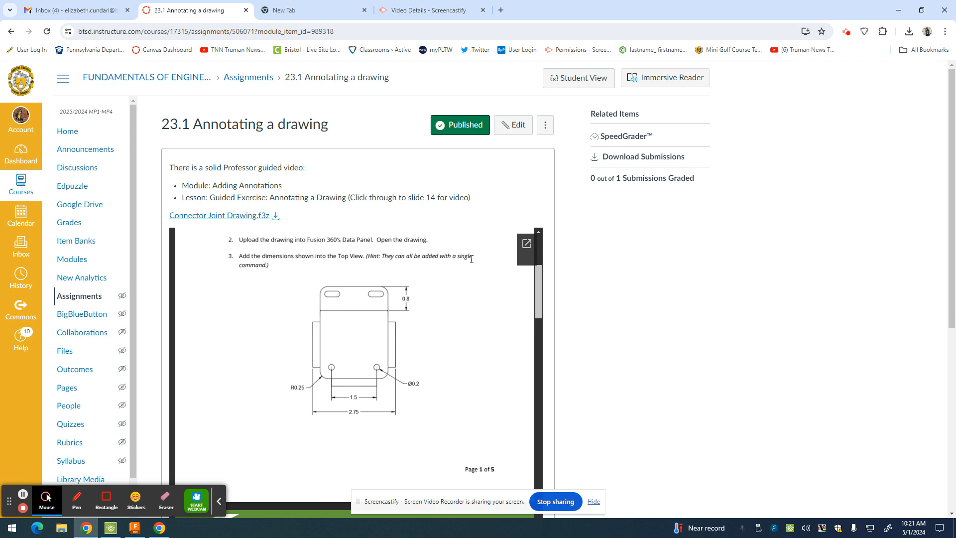
scroll(420, 341, "down", 1)
scroll(399, 308, "up", 2)
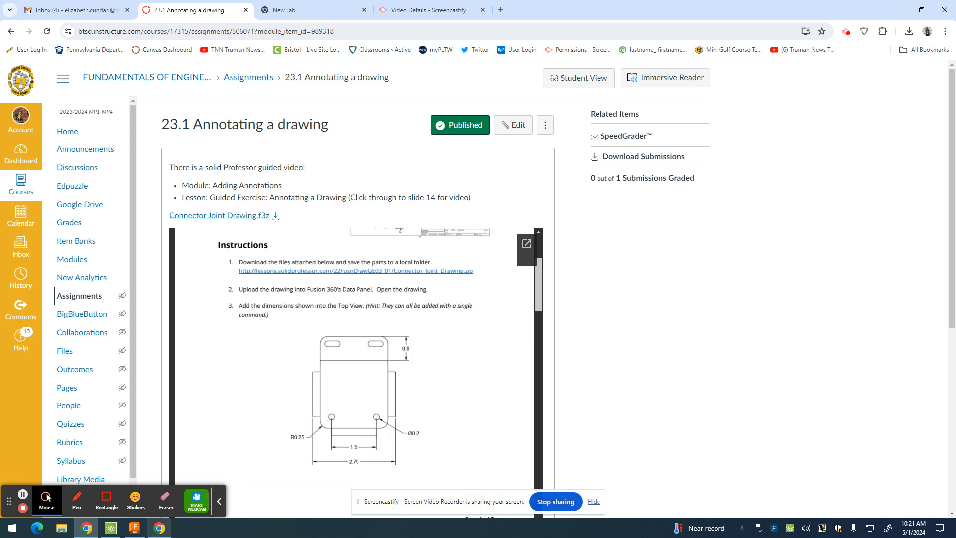
left_click(136, 533)
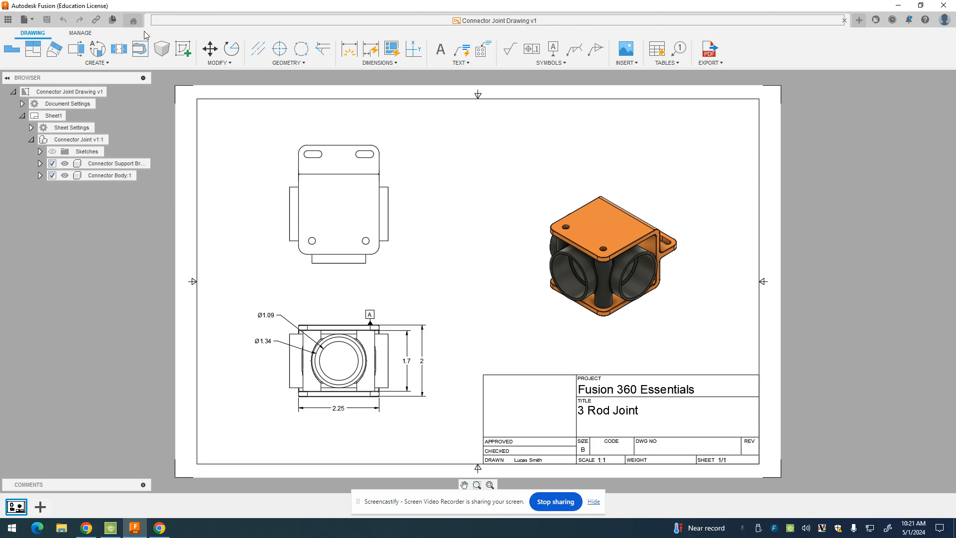
Dimension the top view's tab height as 0.81, placed right of the view
left_click(349, 52)
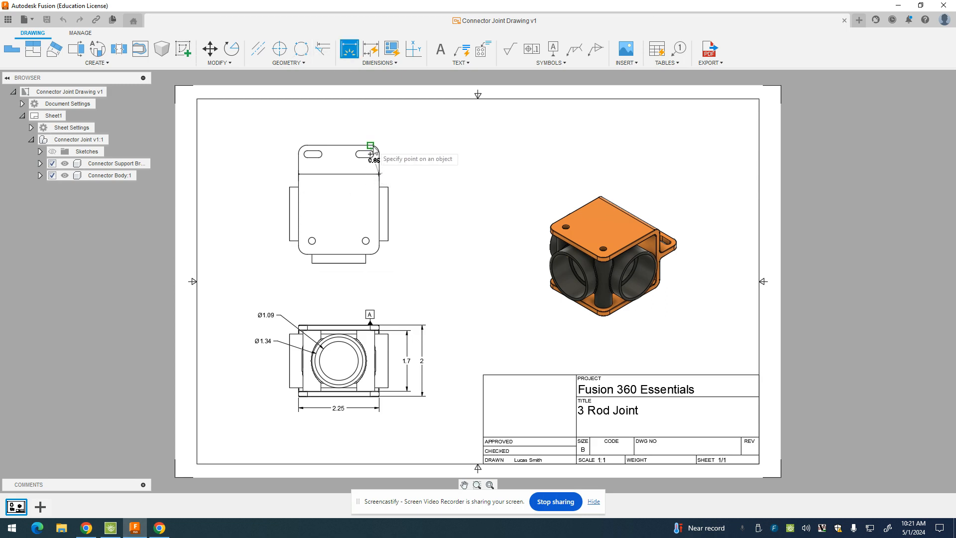
left_click(361, 145)
left_click(379, 174)
left_click(415, 159)
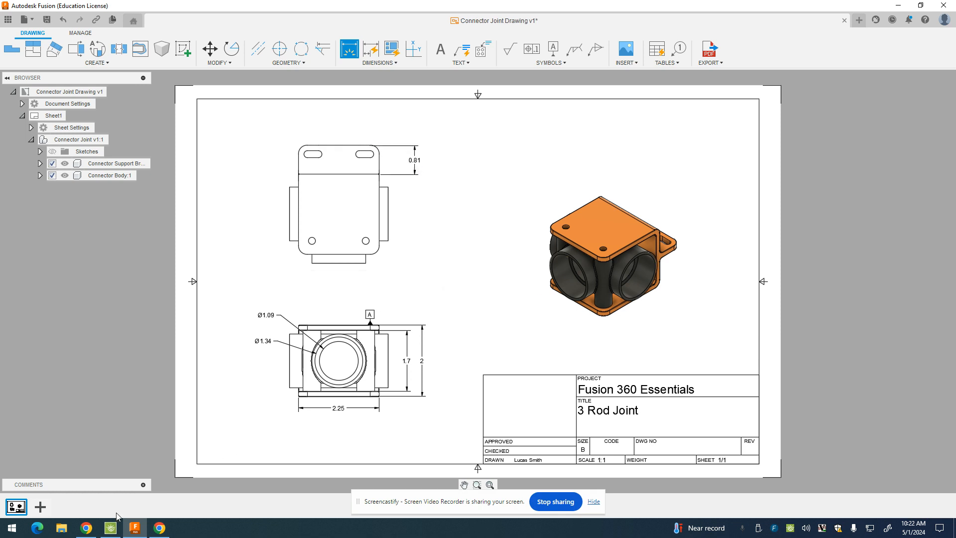
left_click(86, 529)
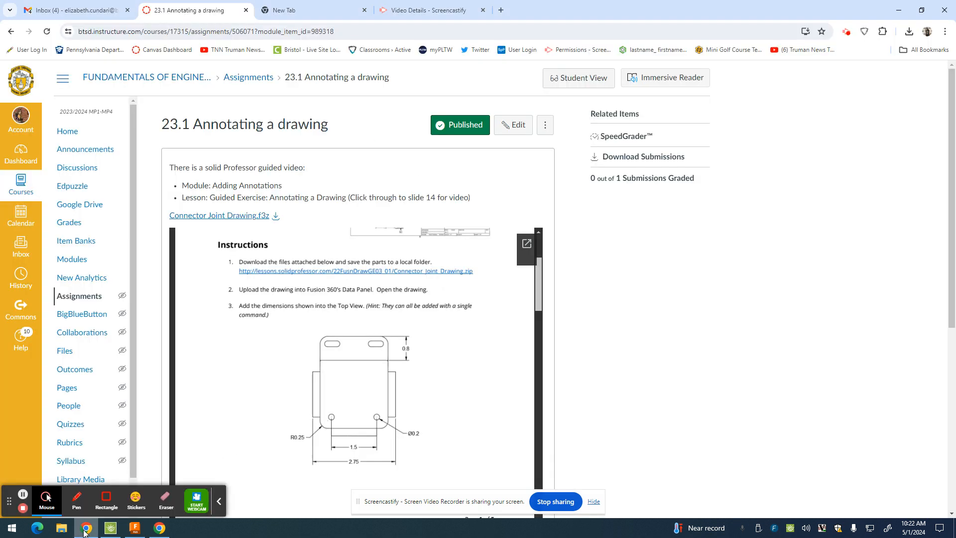
left_click(134, 528)
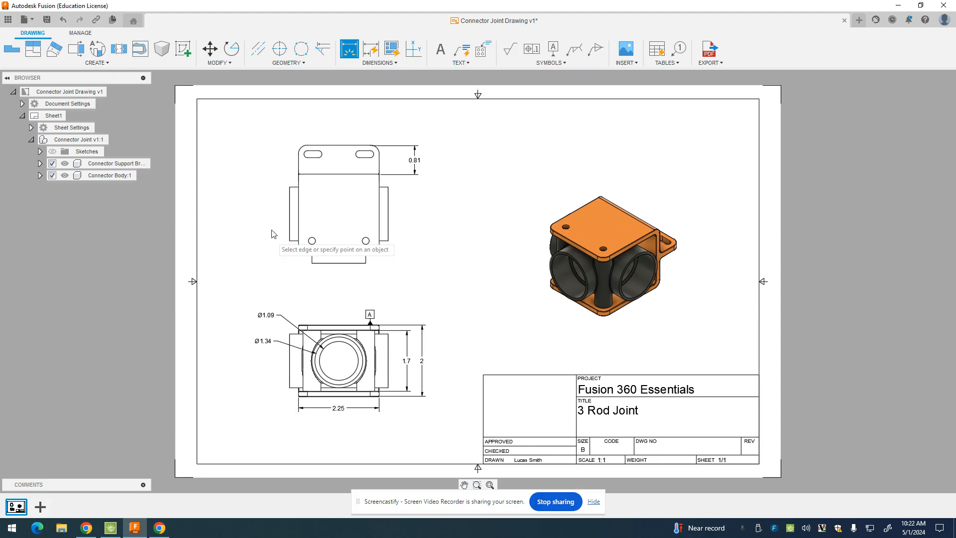
Add the top view's 2.75 overall width and 1.5 hole spacing dimensions
left_click(290, 238)
left_click(388, 241)
left_click(371, 295)
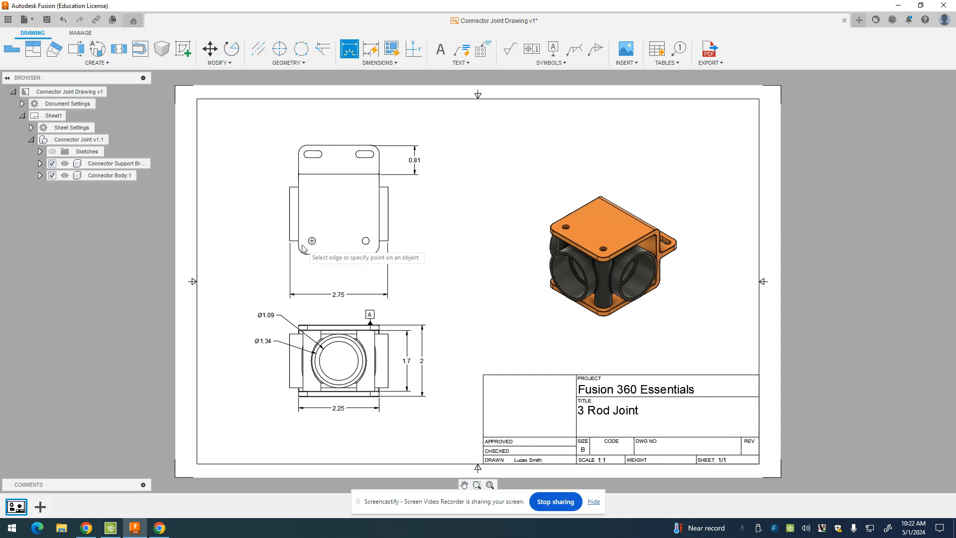
left_click(312, 240)
left_click(366, 241)
left_click(351, 277)
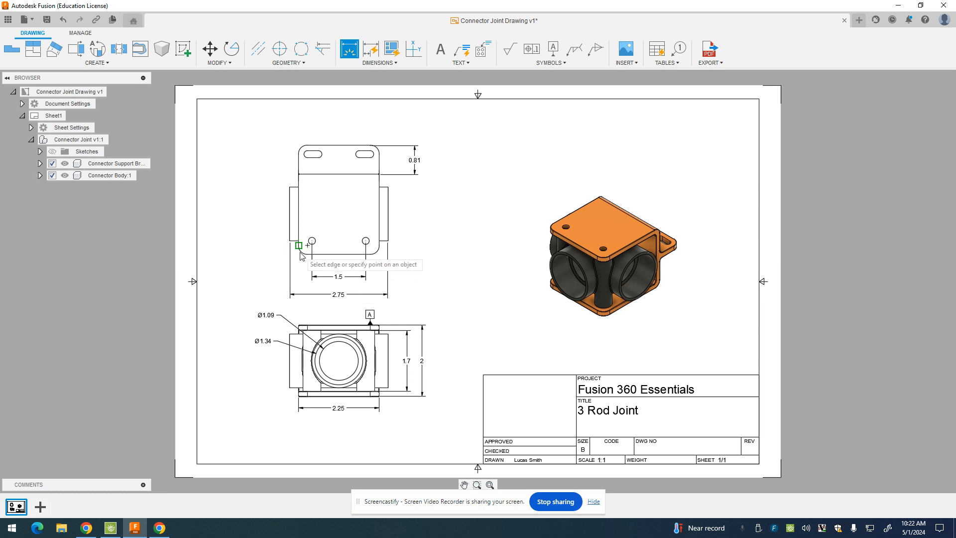
Add an R0.25 radius dimension to the top view's lower-left rounded corner
scroll(301, 256, "up", 2)
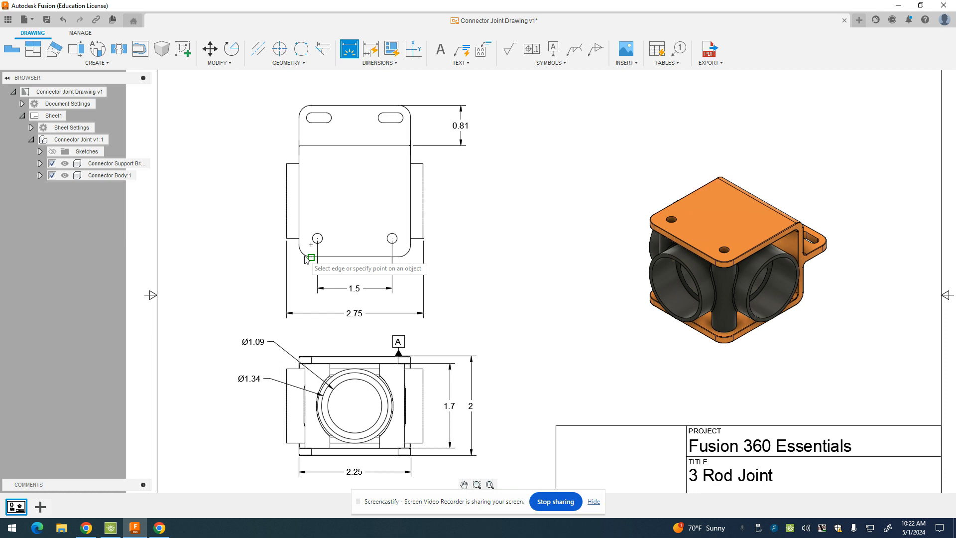
scroll(304, 258, "up", 2)
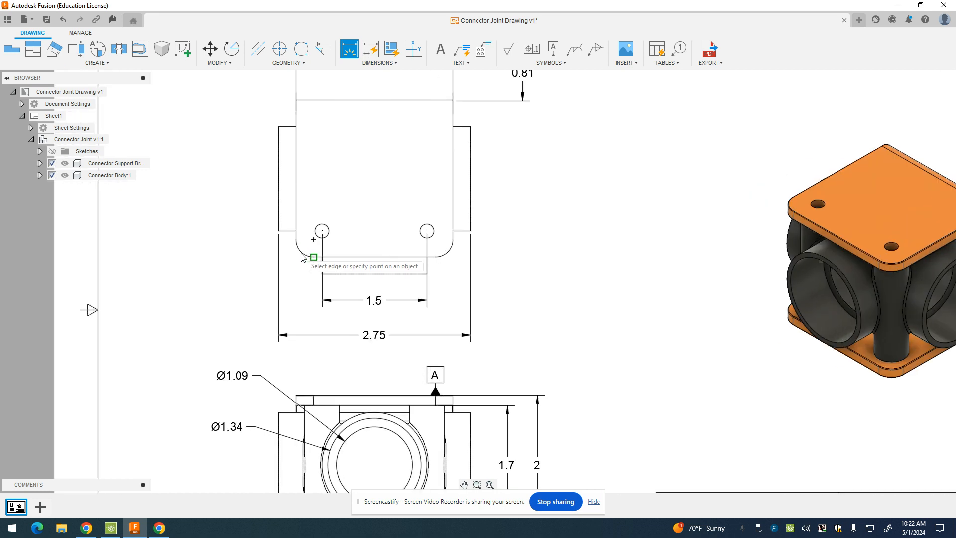
left_click(301, 254)
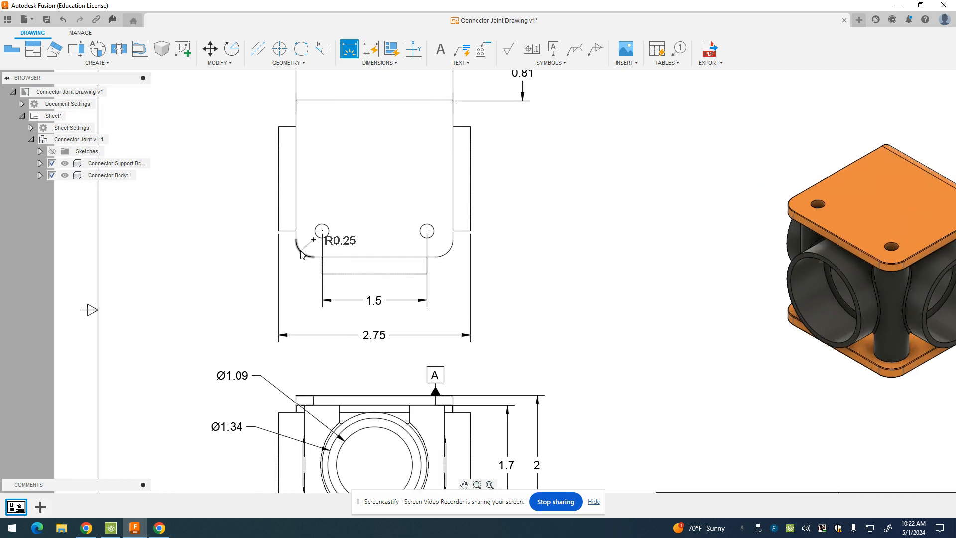
left_click(215, 282)
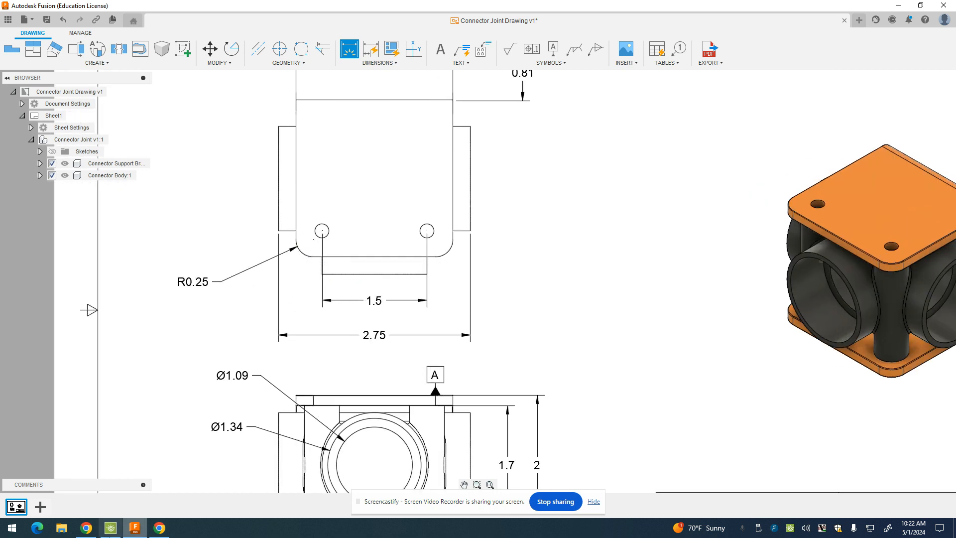
left_click(86, 528)
left_click(86, 528)
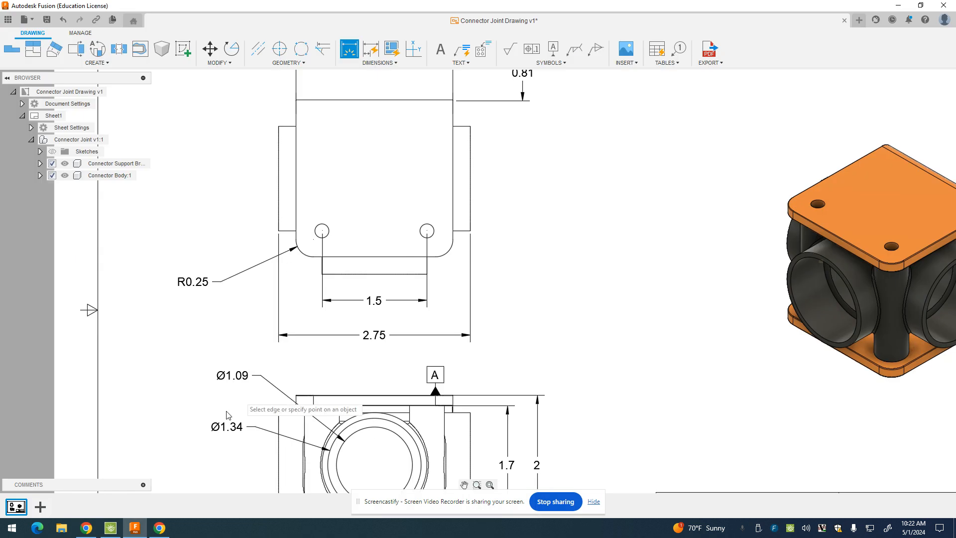
left_click(135, 529)
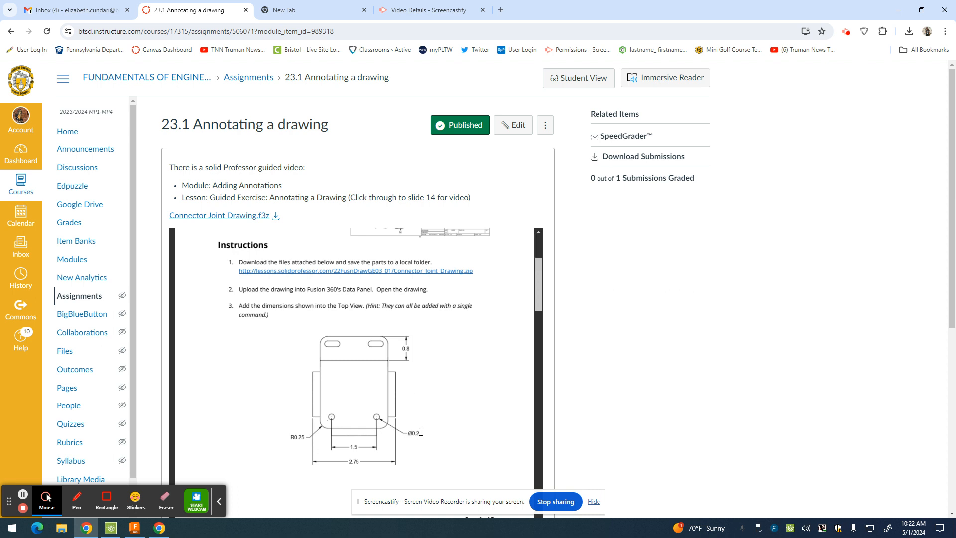
left_click(111, 527)
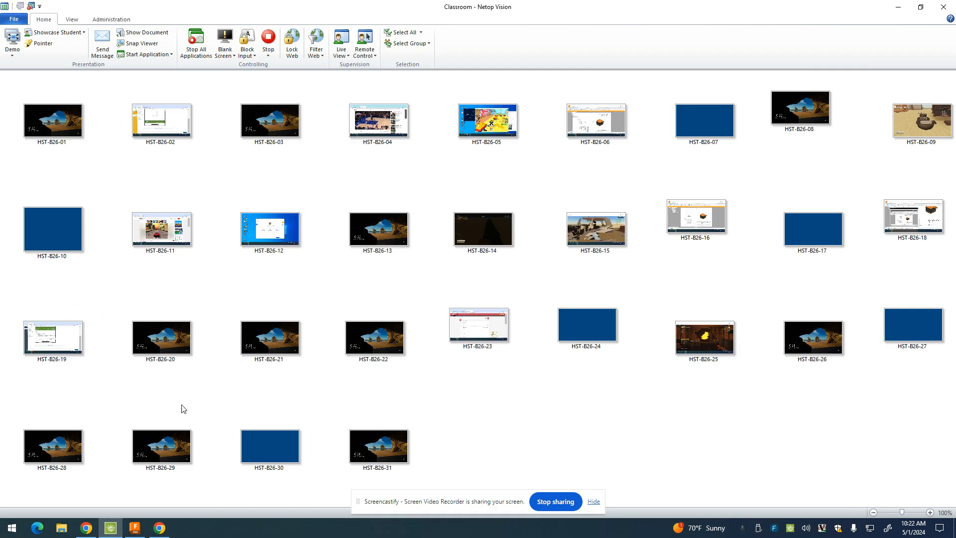
left_click(135, 527)
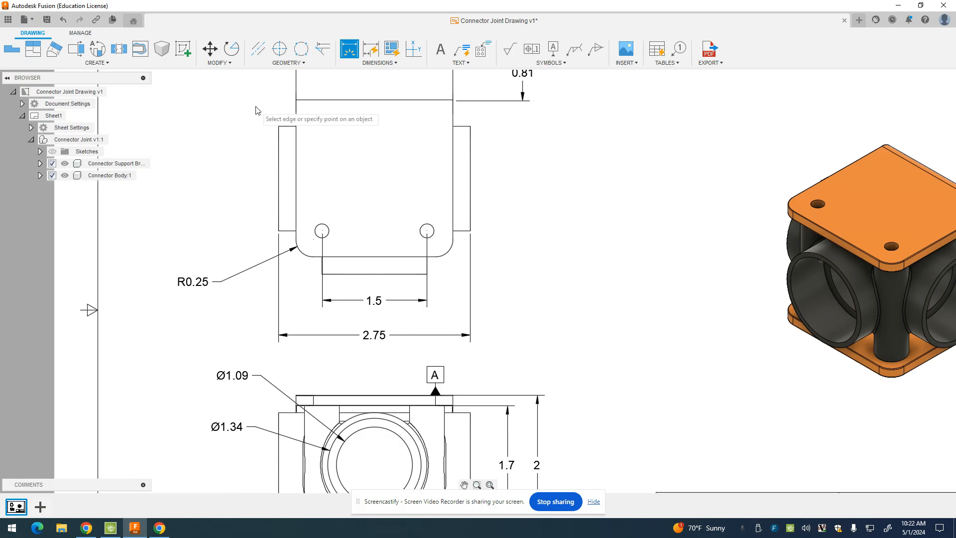
left_click(431, 236)
left_click(495, 281)
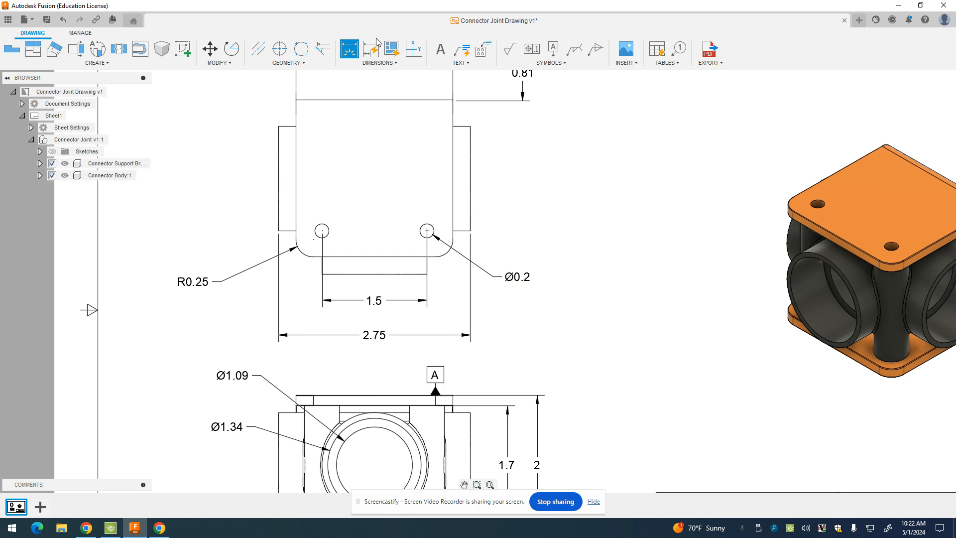
left_click(362, 63)
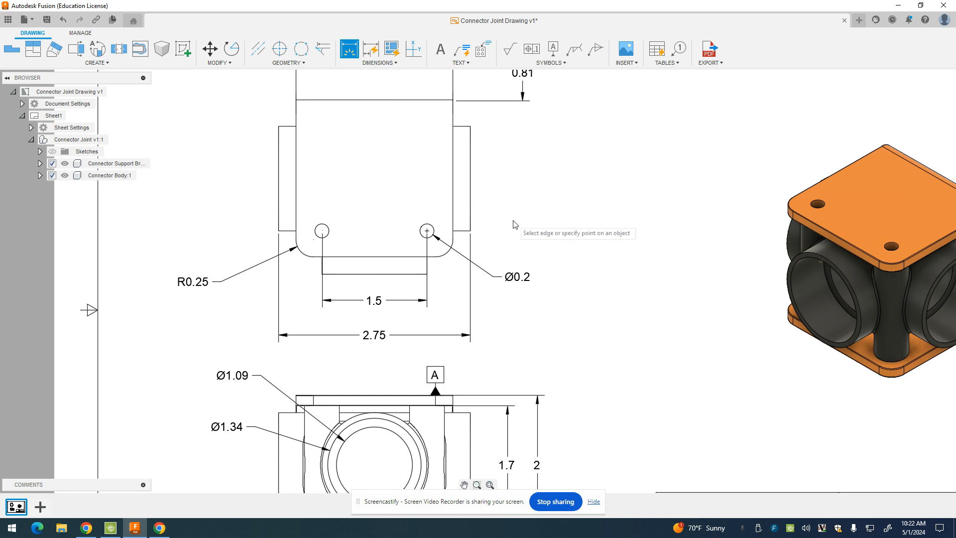
scroll(509, 273, "down", 3)
scroll(509, 273, "down", 2)
scroll(600, 315, "up", 4)
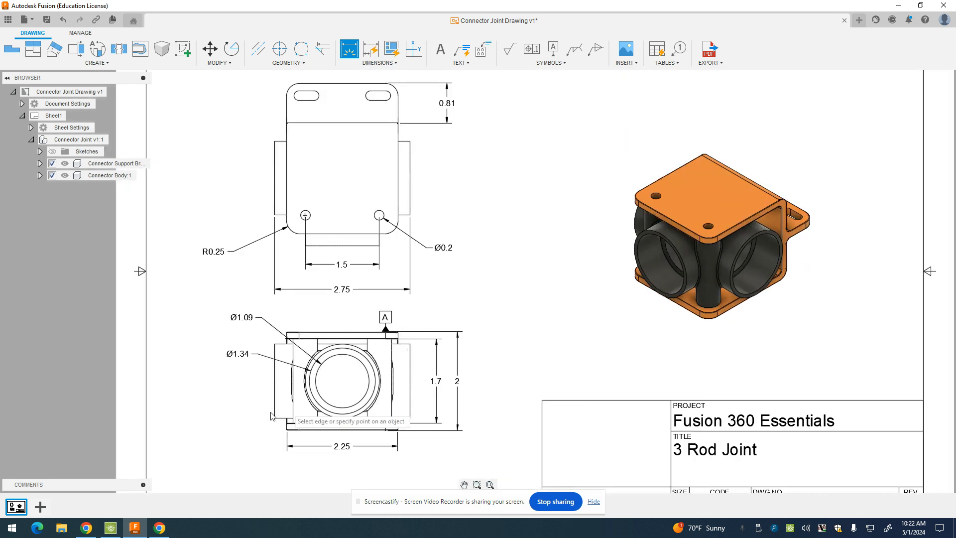
Minimize Netop Vision and scroll the Canvas guide to the center mark and feature control frame steps
left_click(118, 532)
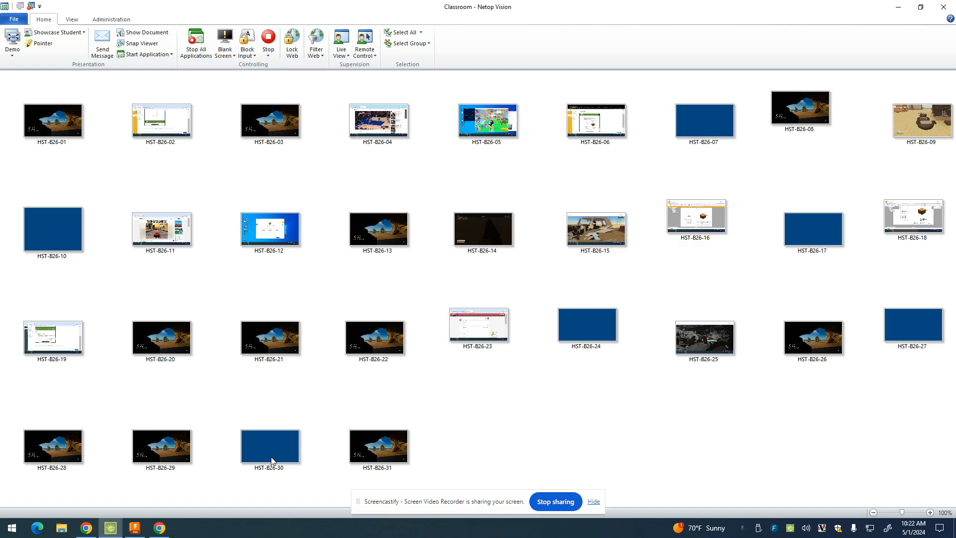
left_click(898, 7)
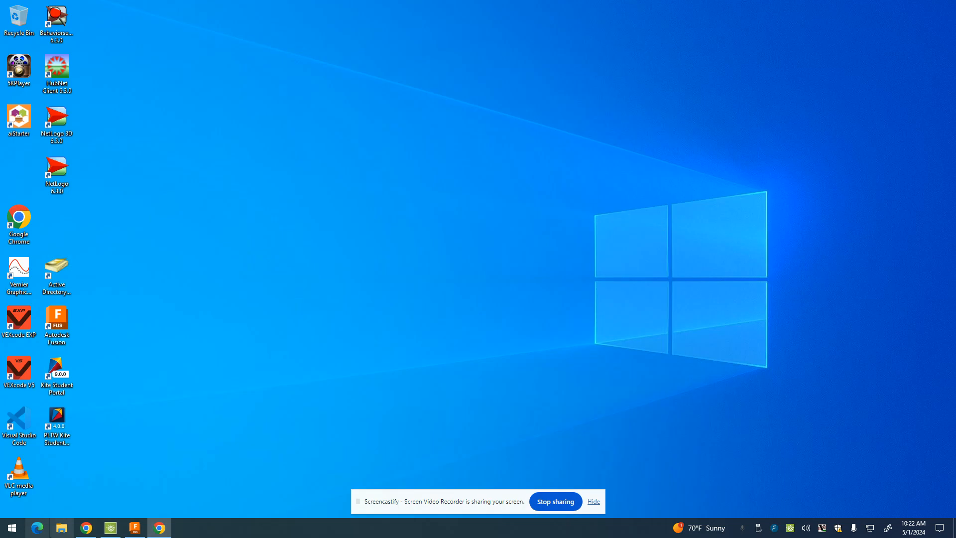
left_click(95, 532)
scroll(461, 334, "down", 5)
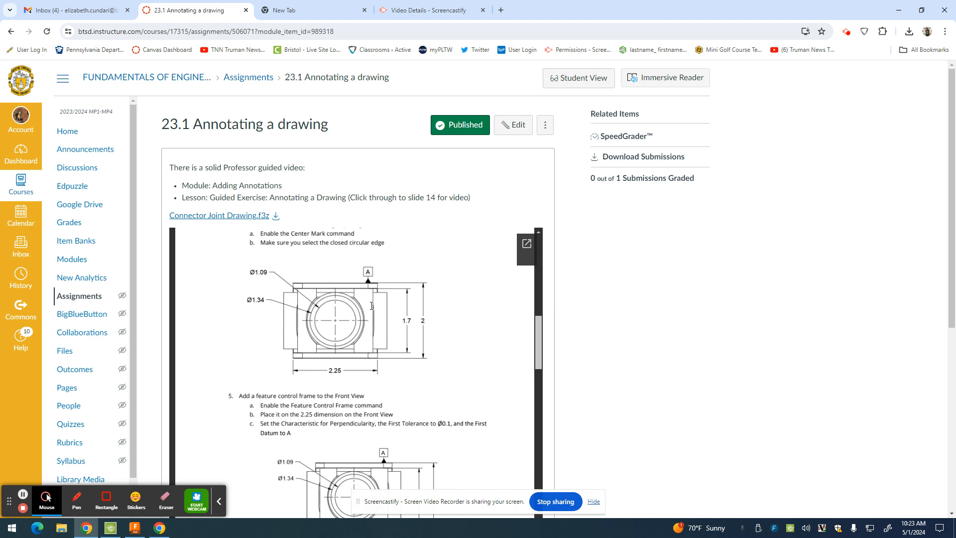
scroll(305, 314, "up", 2)
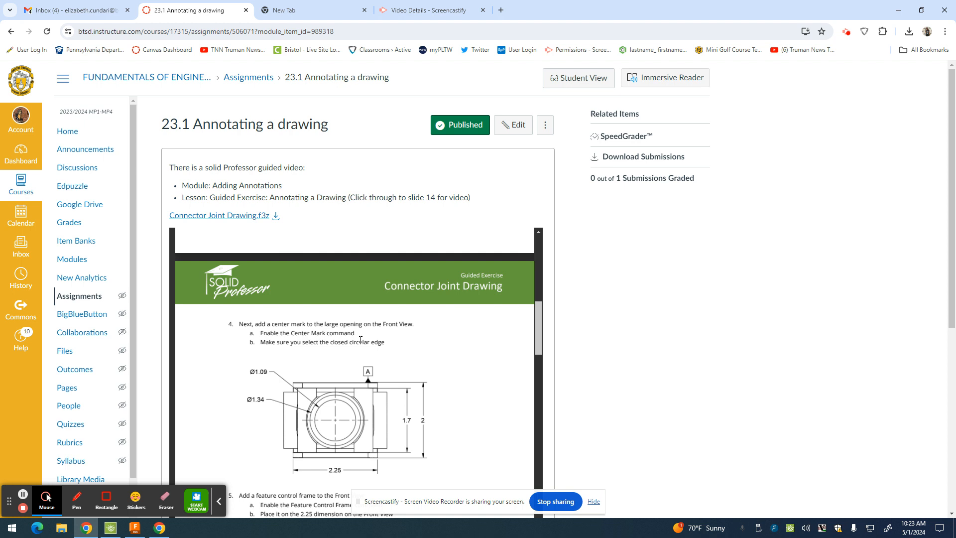
scroll(364, 343, "down", 2)
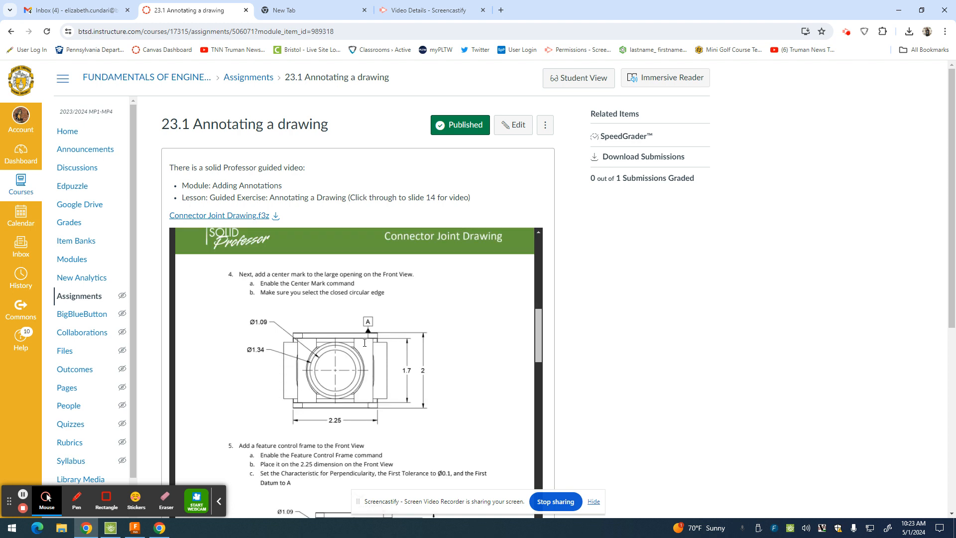
left_click(134, 527)
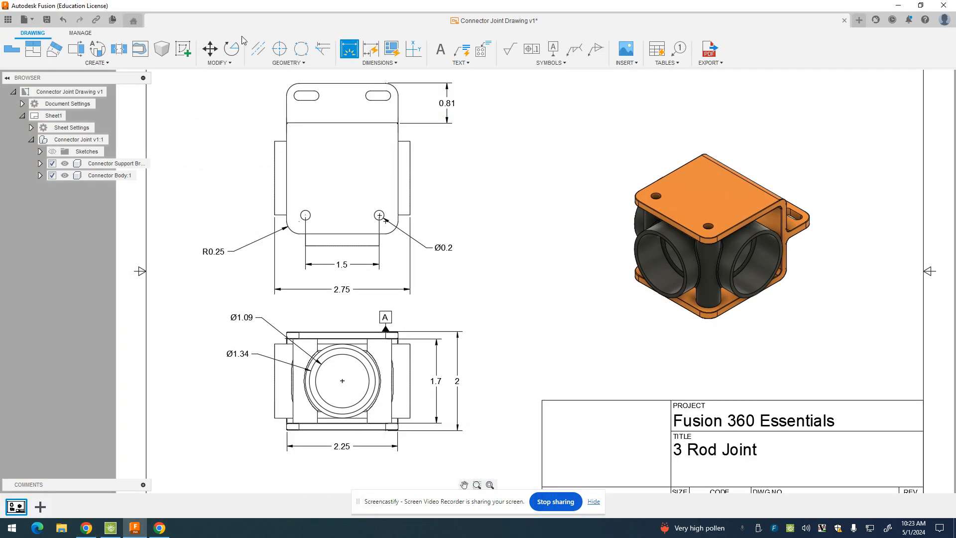
Place a center mark on the Front View's large inner circle
left_click(280, 50)
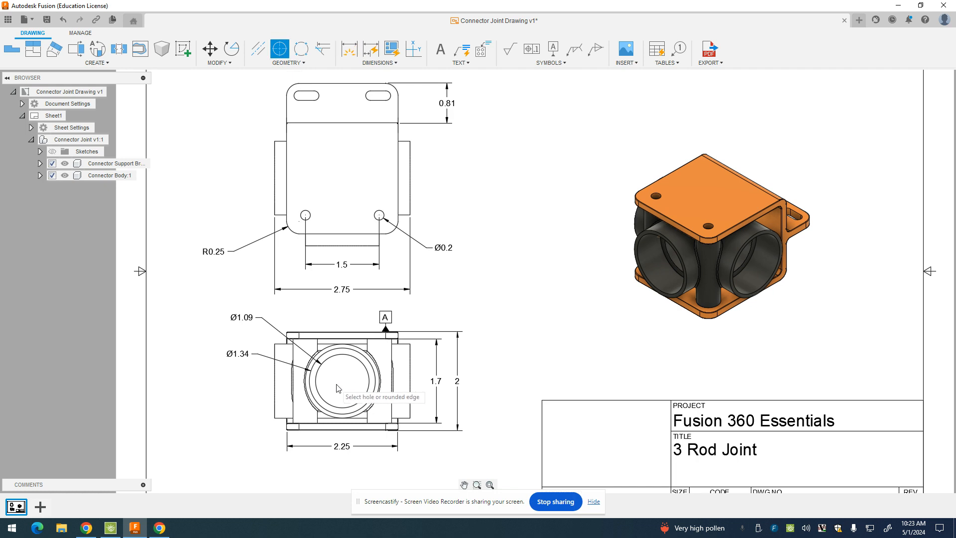
left_click(352, 410)
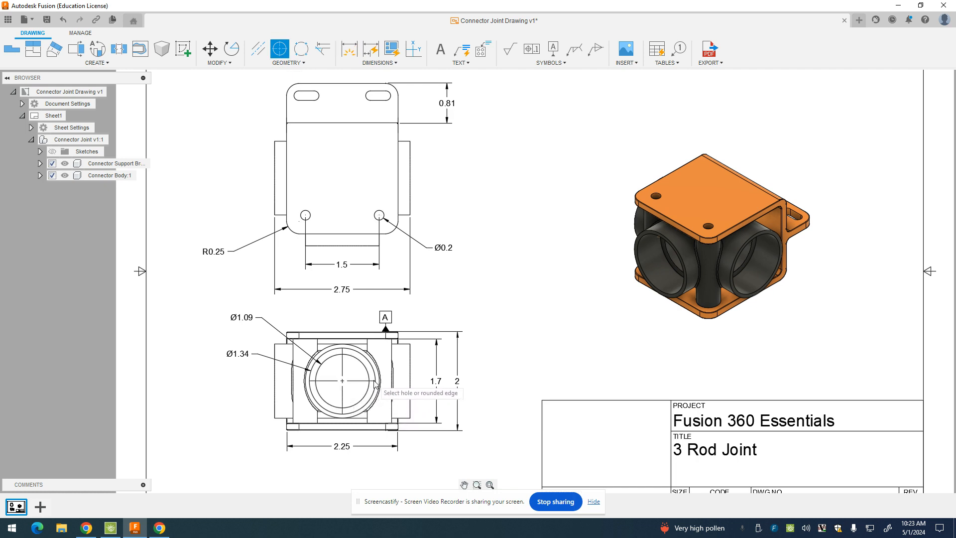
key("Escape")
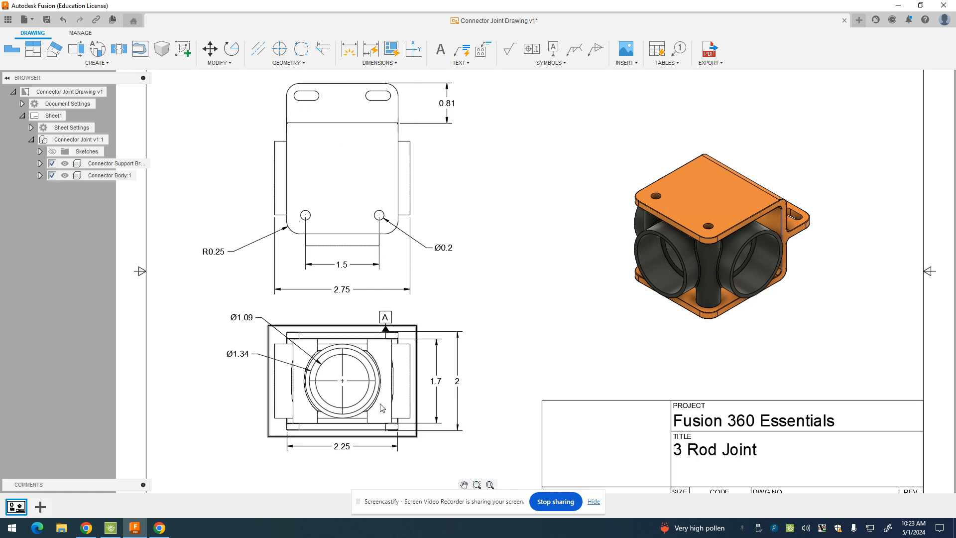
Stretch the center mark's left, right, top and bottom lines beyond the circle
left_click(373, 384)
left_click_drag(375, 381, 387, 381)
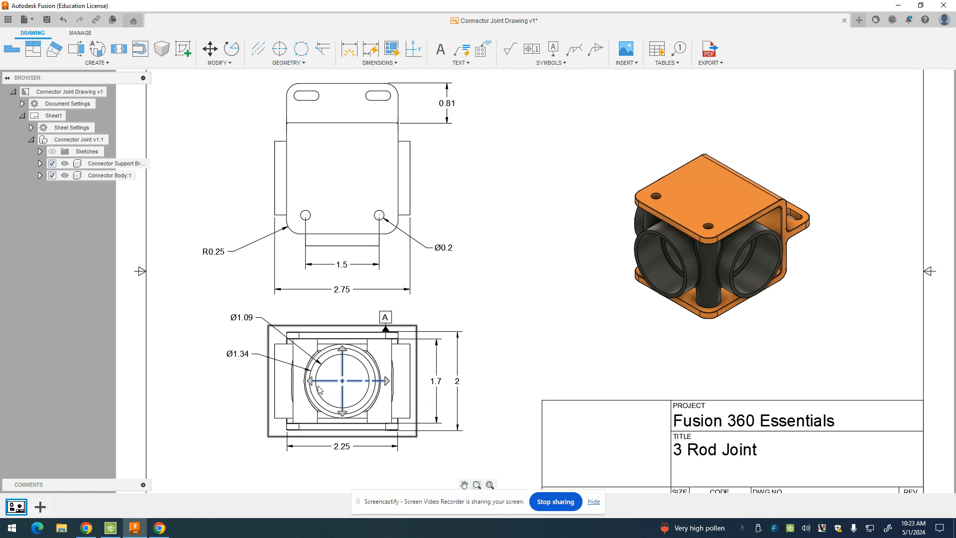
left_click_drag(309, 381, 299, 381)
left_click(343, 350)
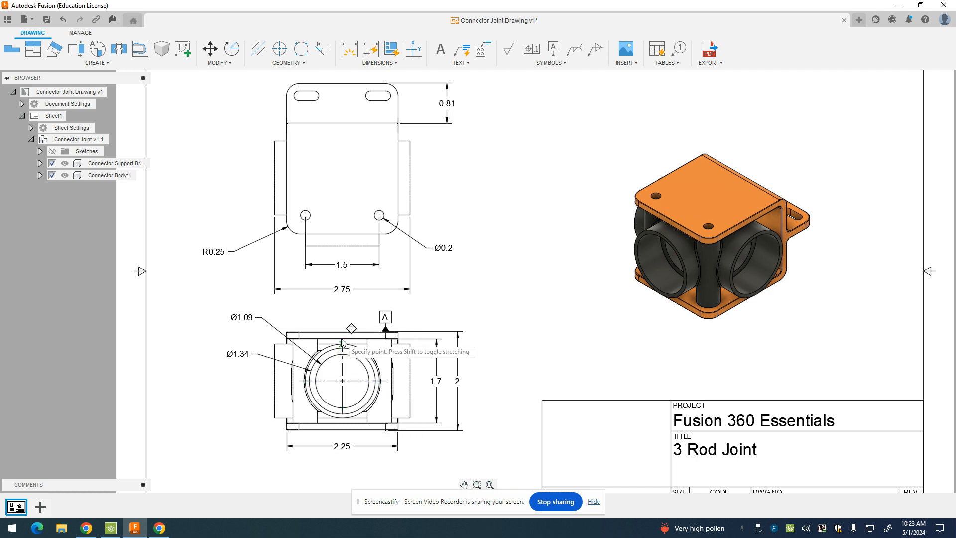
left_click(342, 339)
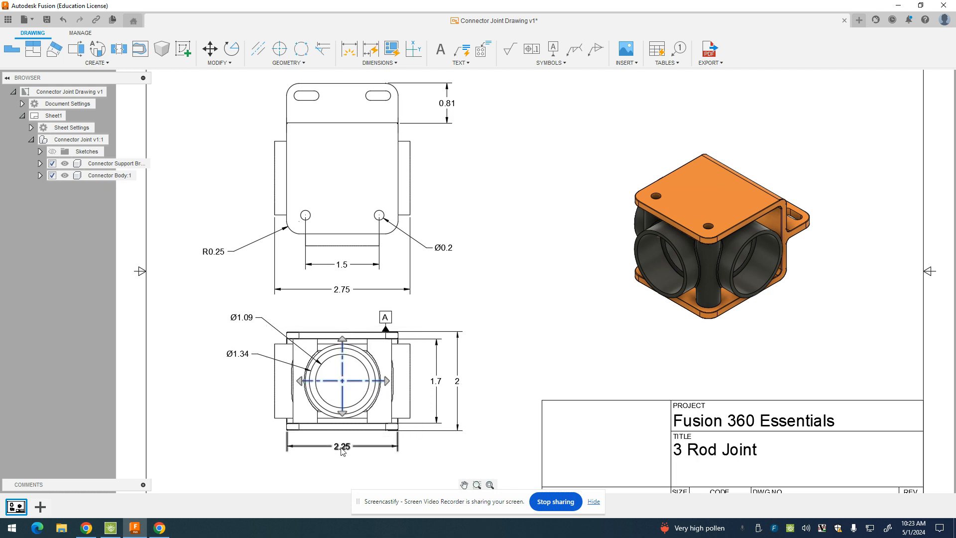
left_click(343, 413)
left_click(343, 418)
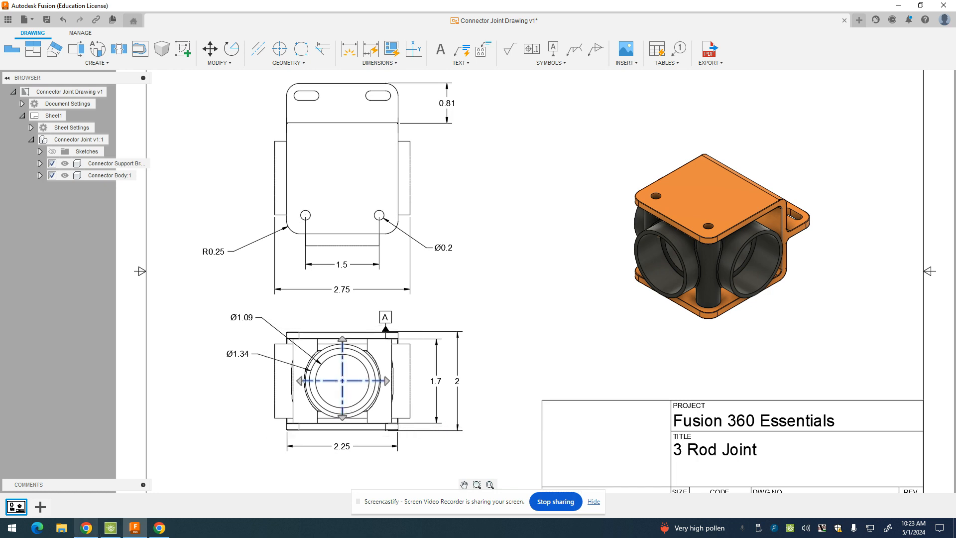
left_click(86, 528)
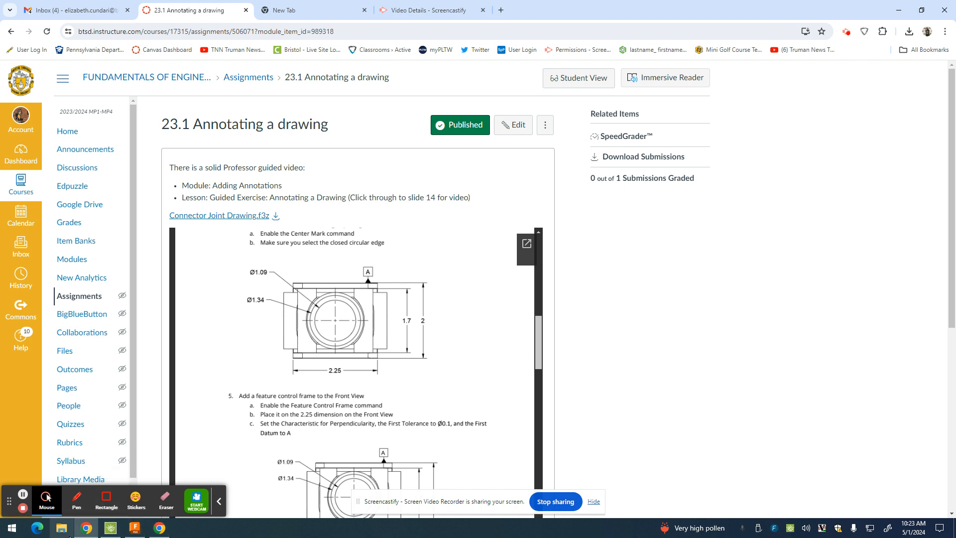
scroll(381, 431, "down", 2)
scroll(378, 354, "up", 2)
scroll(253, 449, "down", 1)
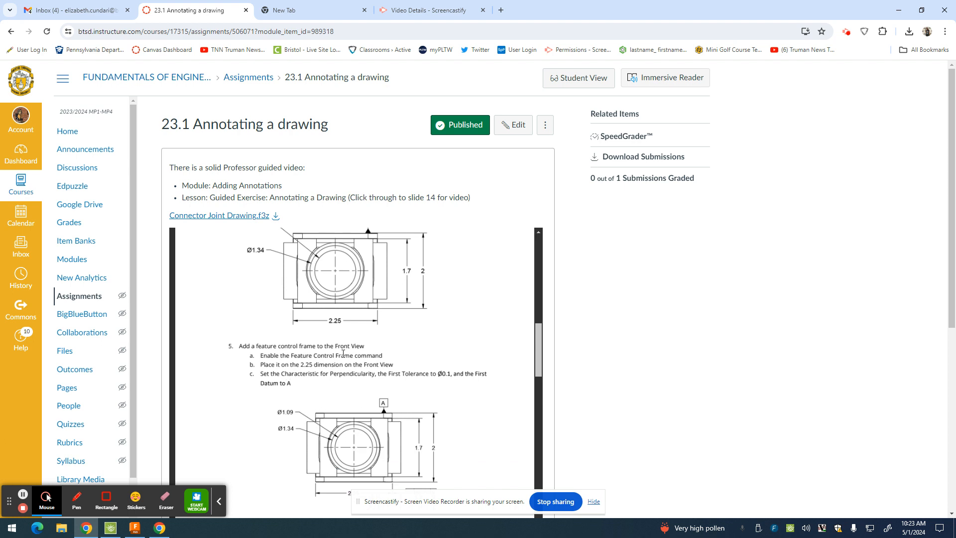
scroll(343, 353, "down", 1)
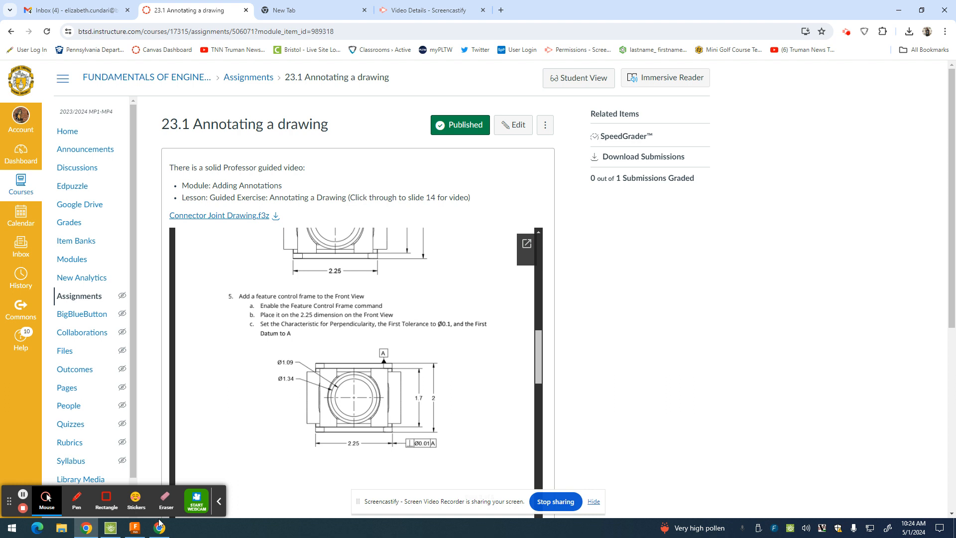
left_click(134, 527)
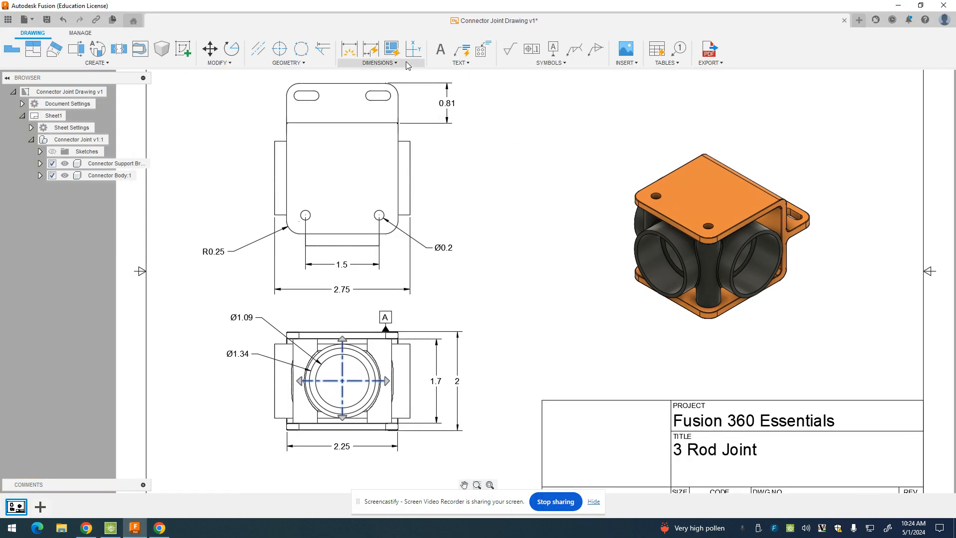
Start the Symbols > Feature Control Frame command and recheck the Canvas instructions
left_click(532, 48)
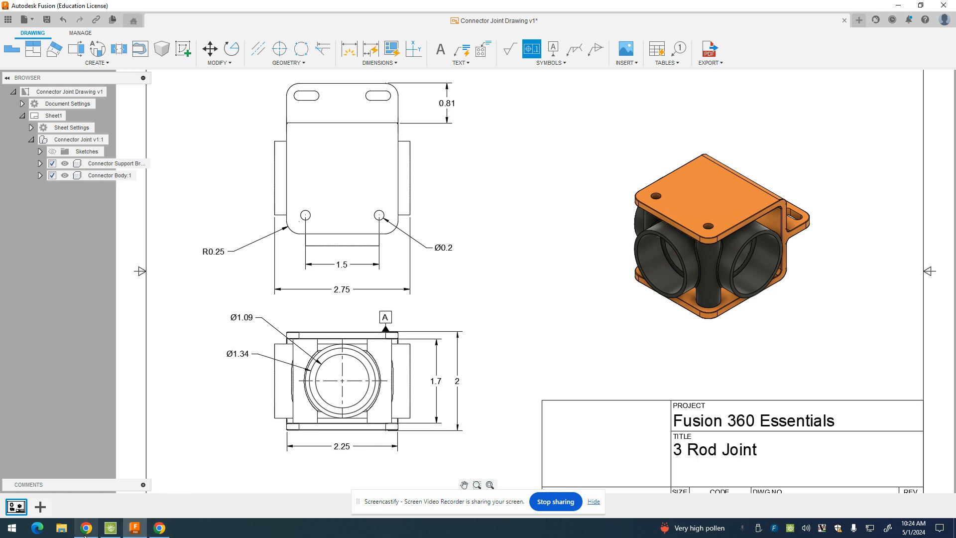
mouse_move(85, 536)
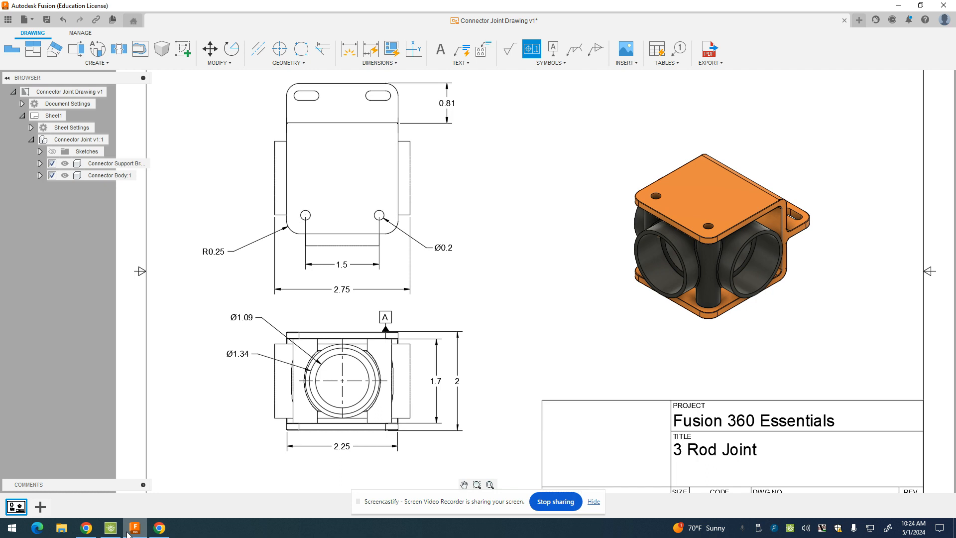
left_click(130, 531)
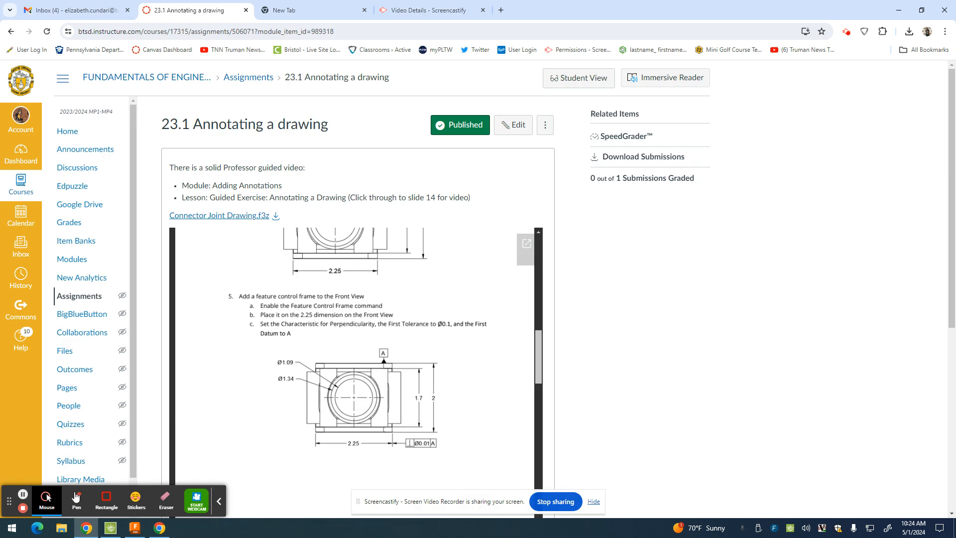
left_click(134, 528)
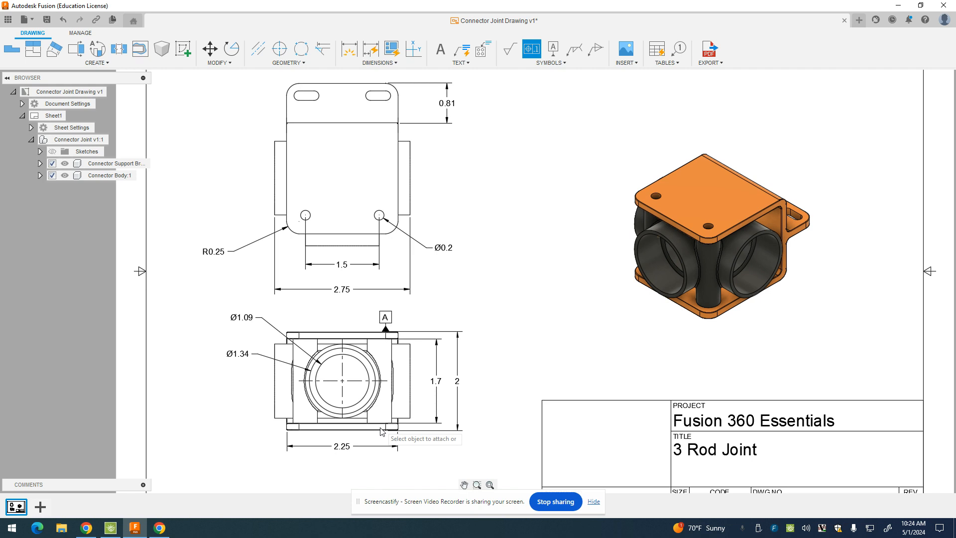
Attach a feature control frame to the 2.25 dimension with Perpendicularity as its characteristic
left_click(338, 449)
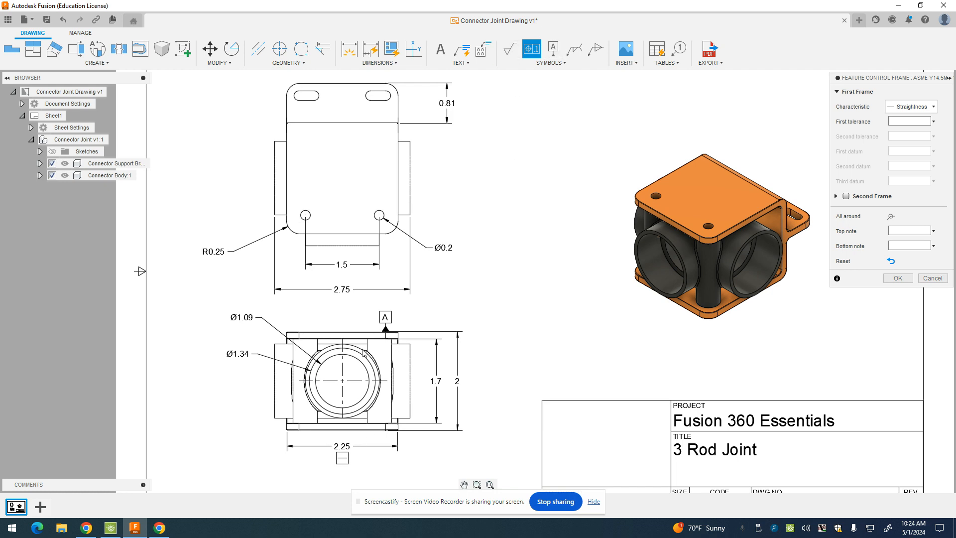
left_click(908, 108)
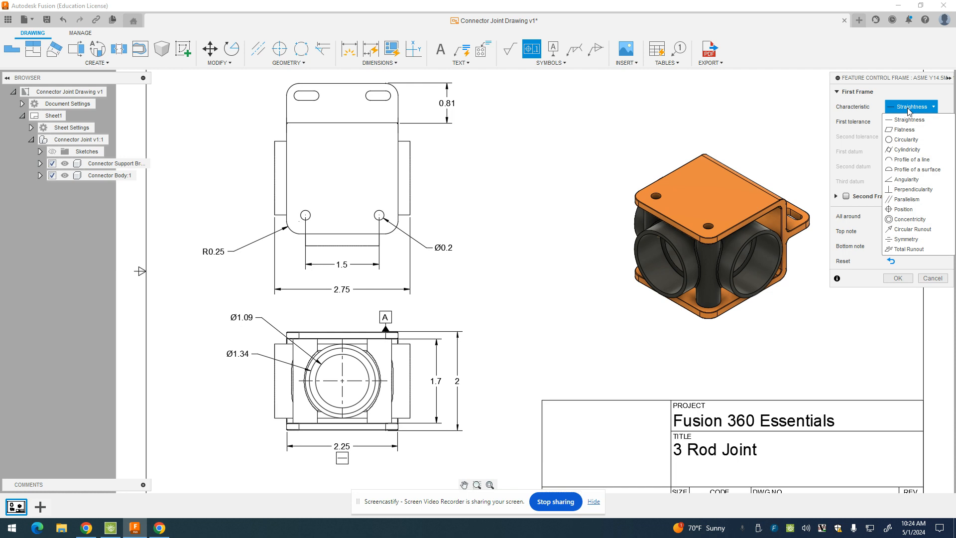
left_click(906, 190)
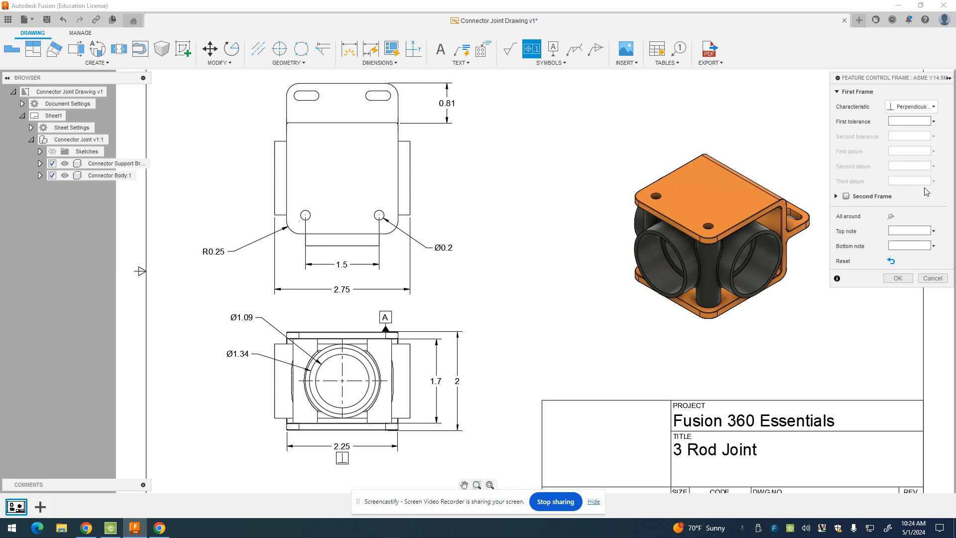
left_click(134, 529)
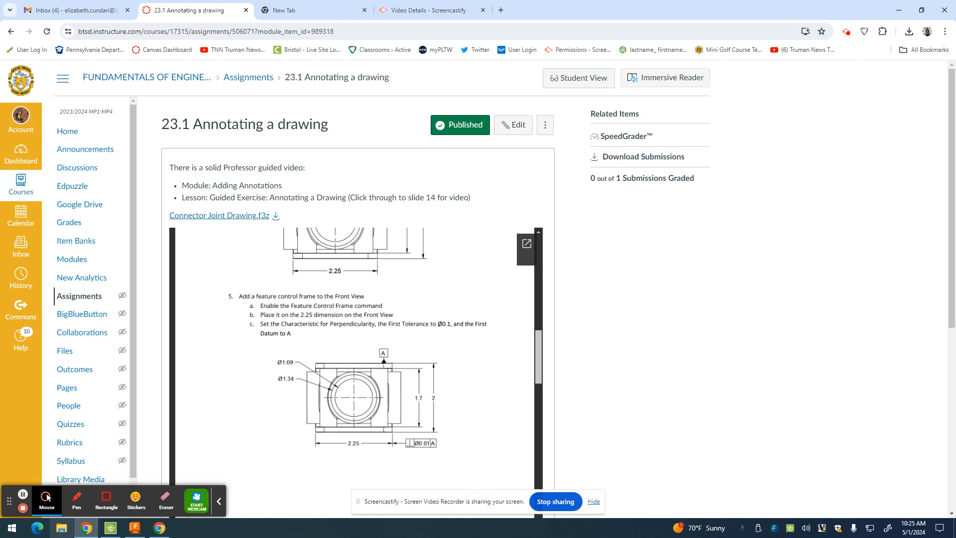
left_click(135, 528)
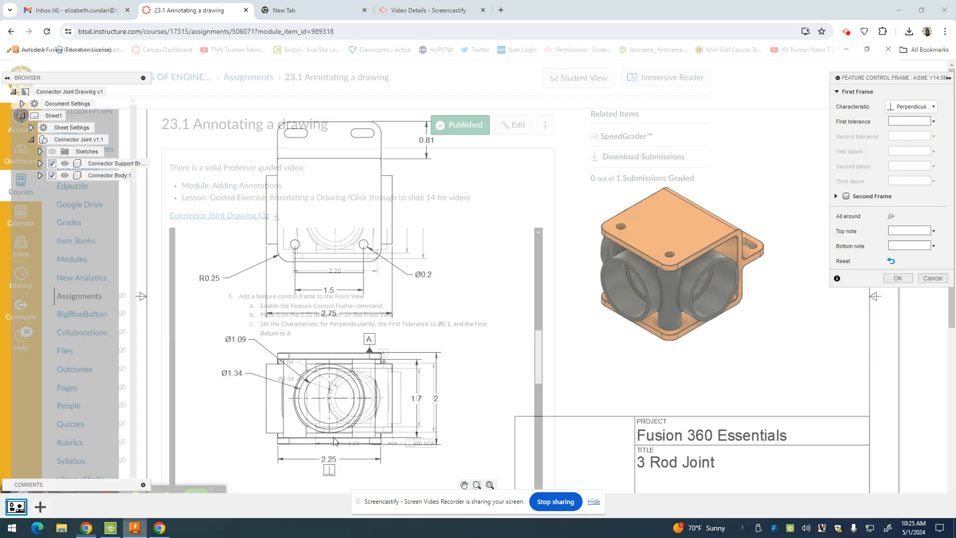
Set the frame's first tolerance to Ø0.01 using the diameter symbol from the palette
left_click(907, 120)
type("1.")
key("BackSpace")
key("BackSpace")
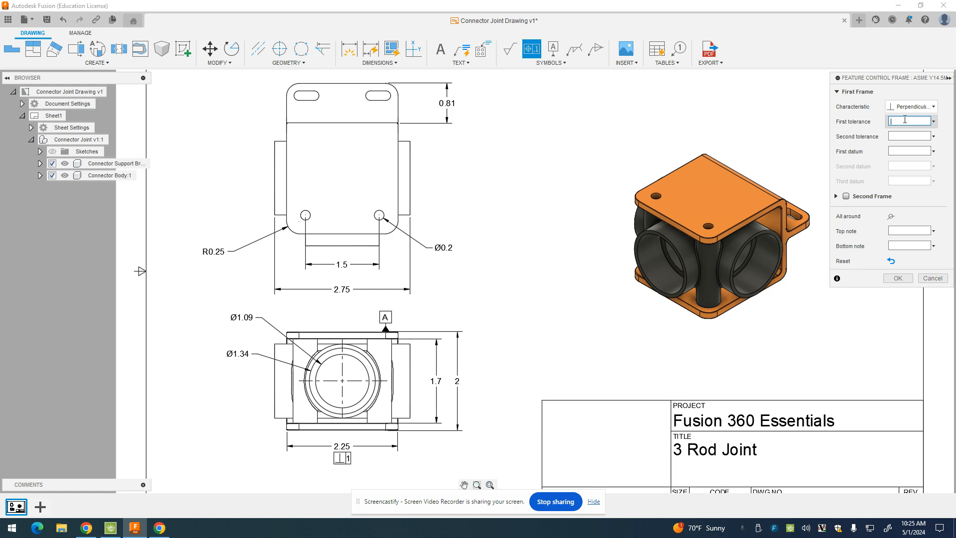
type("0.014")
key("BackSpace")
left_click(935, 121)
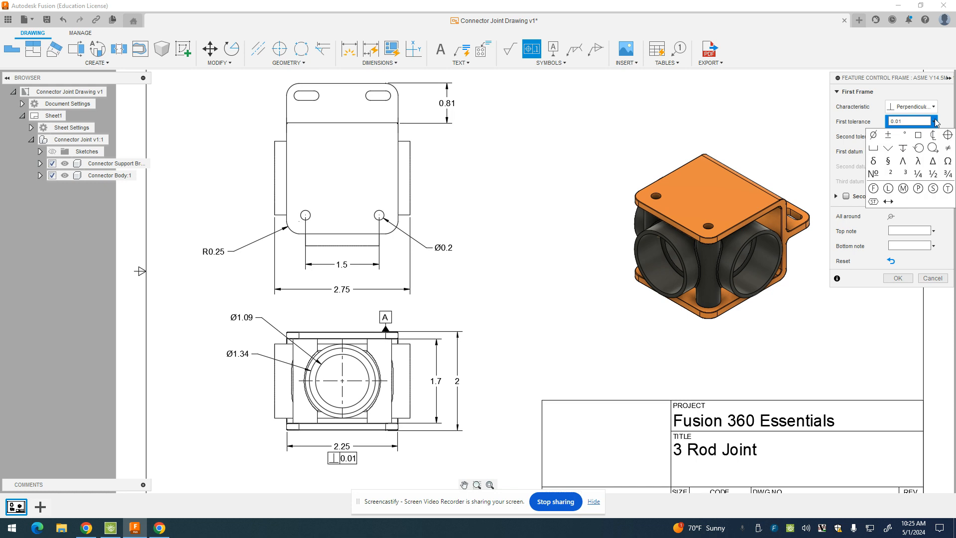
left_click(873, 136)
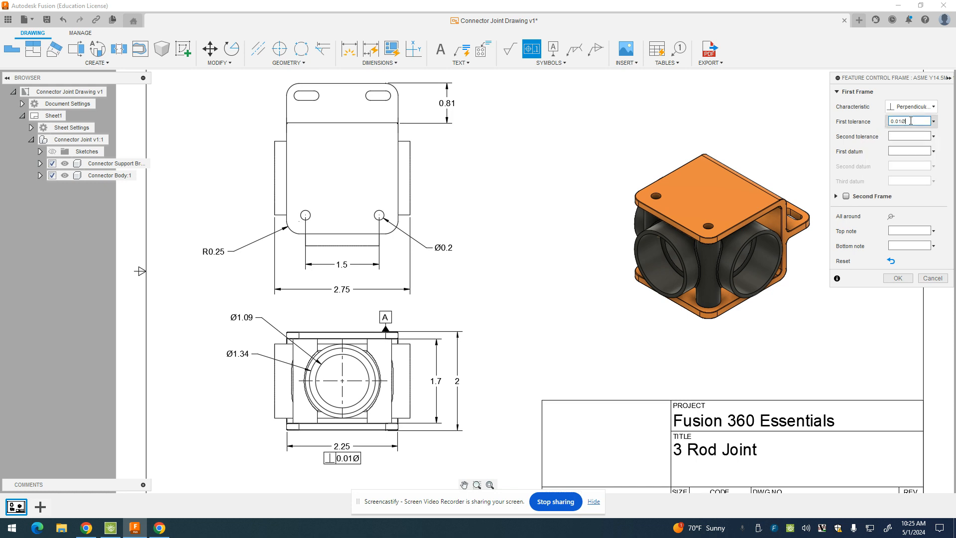
key("BackSpace")
left_click(934, 121)
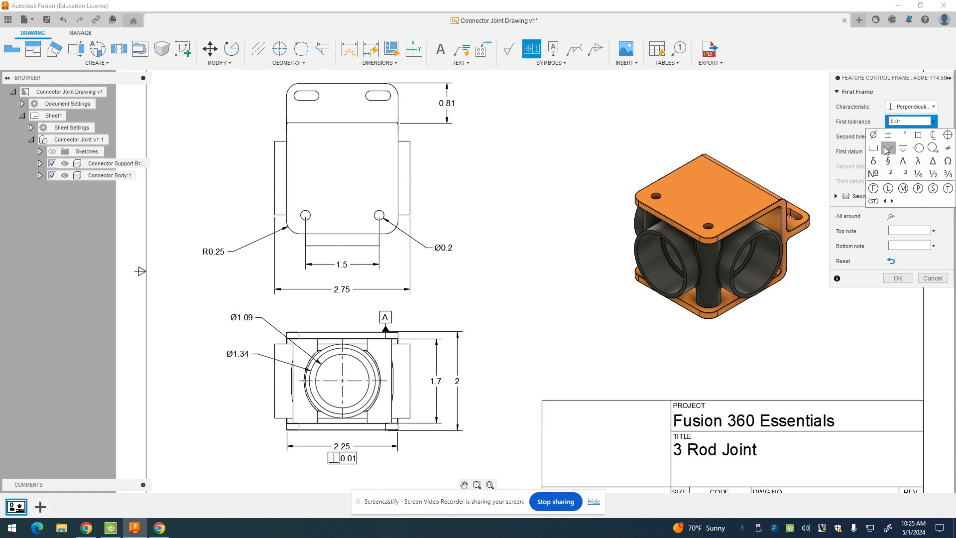
left_click(874, 135)
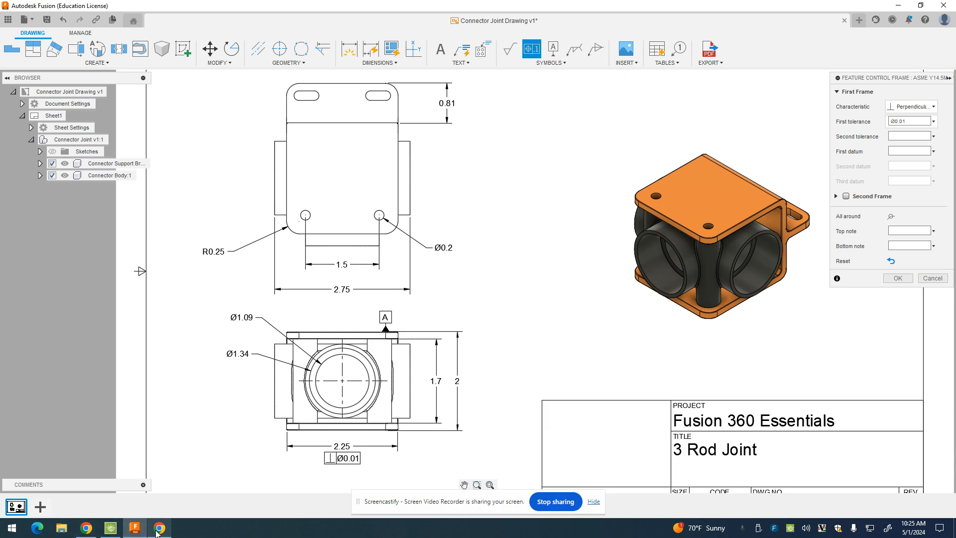
left_click(139, 533)
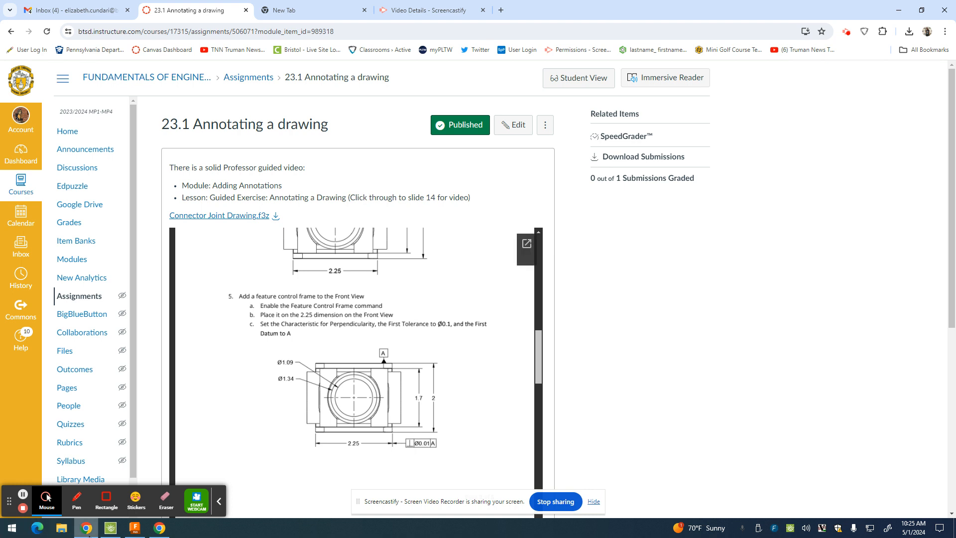
Set datum A as the first datum so the frame under the 2.25 dimension reads ⊥Ø0.01A
key("super+d")
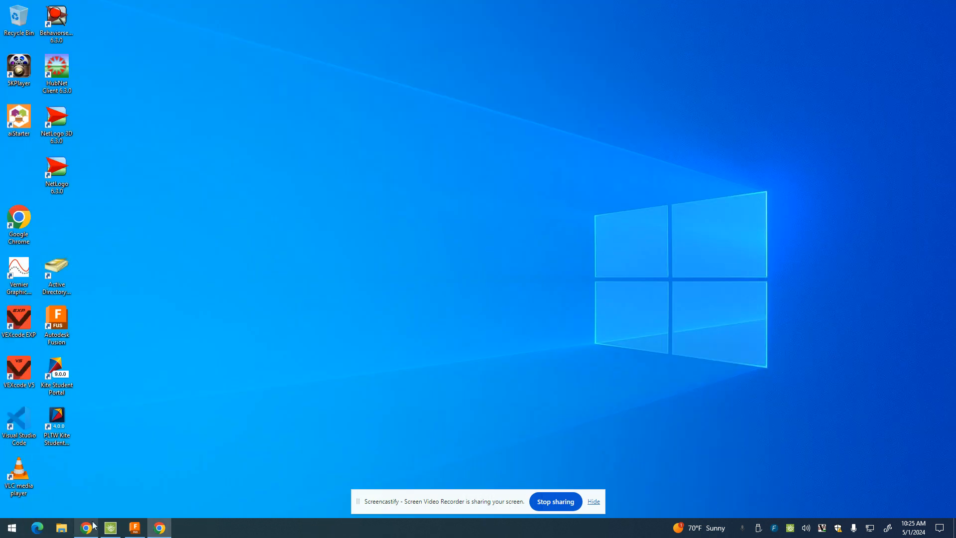
left_click(135, 528)
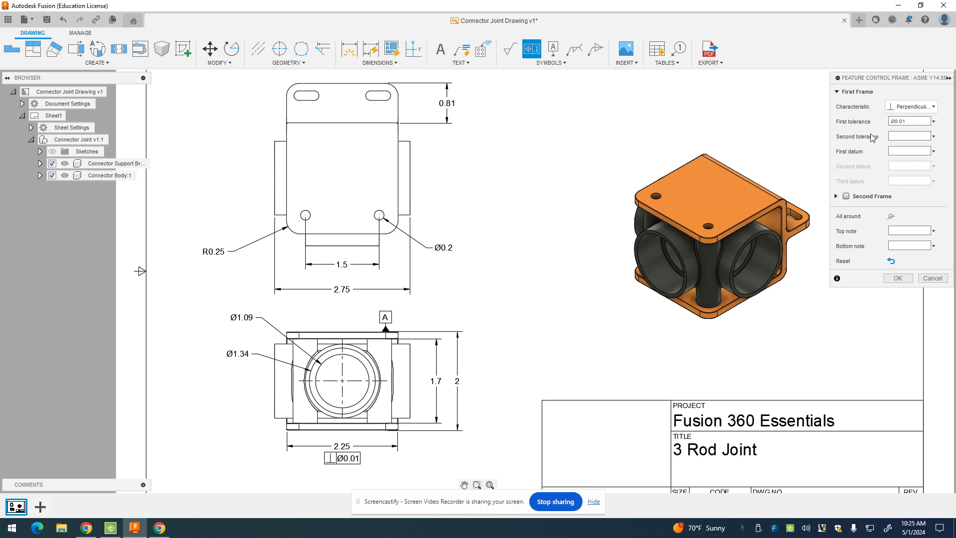
left_click(933, 151)
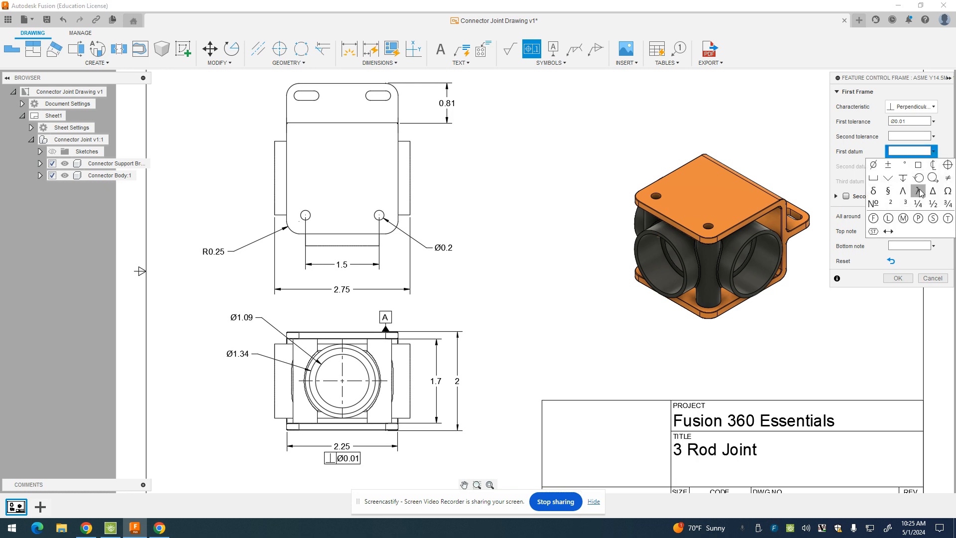
left_click(900, 150)
type("A")
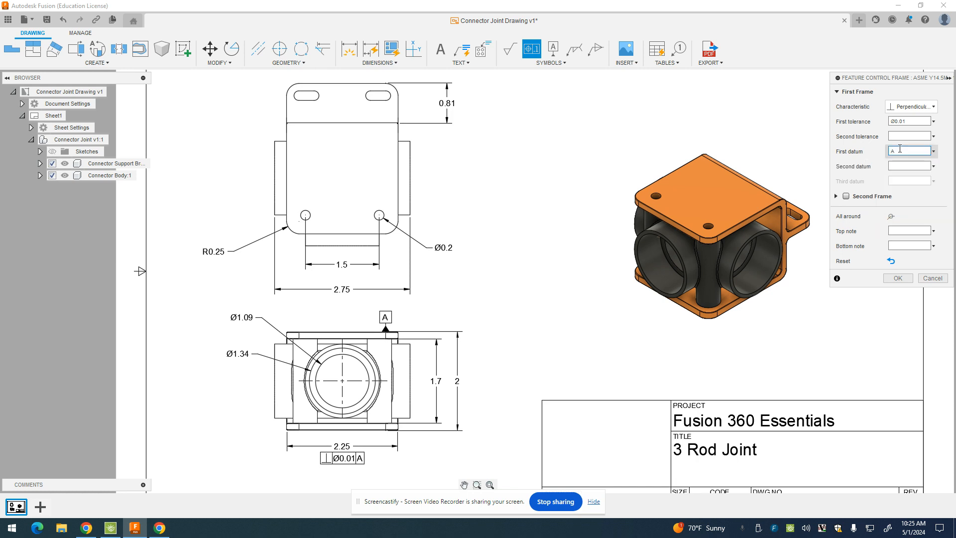
left_click(899, 279)
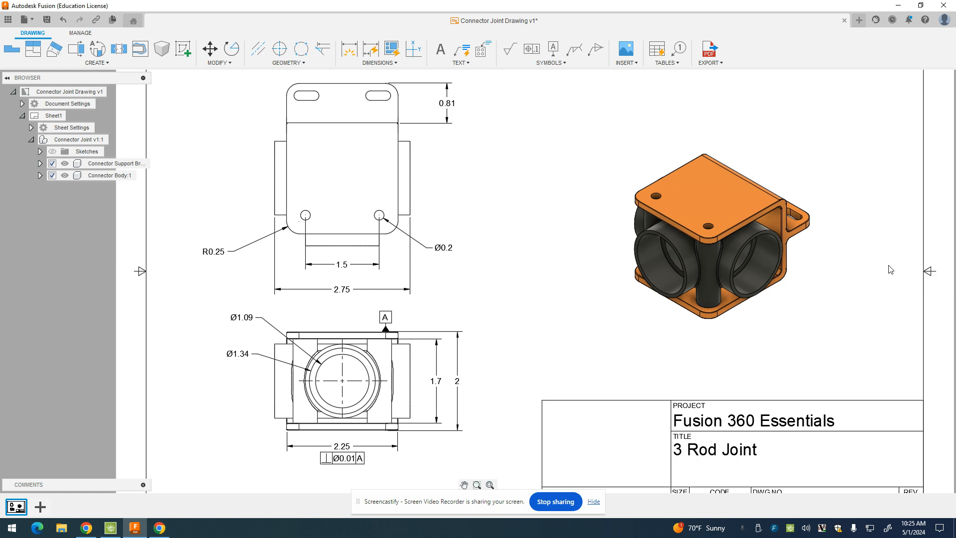
left_click(353, 466)
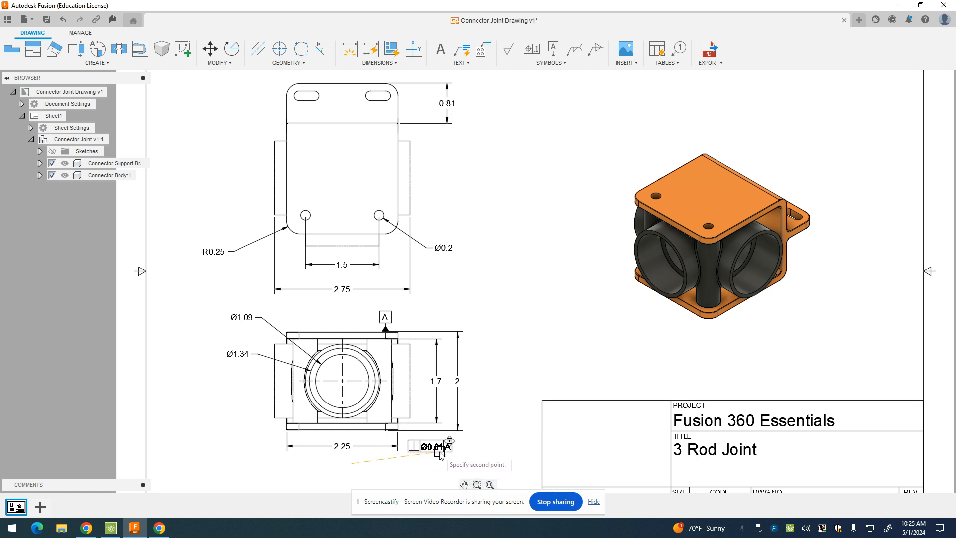
key("Escape")
left_click_drag(350, 459, 464, 437)
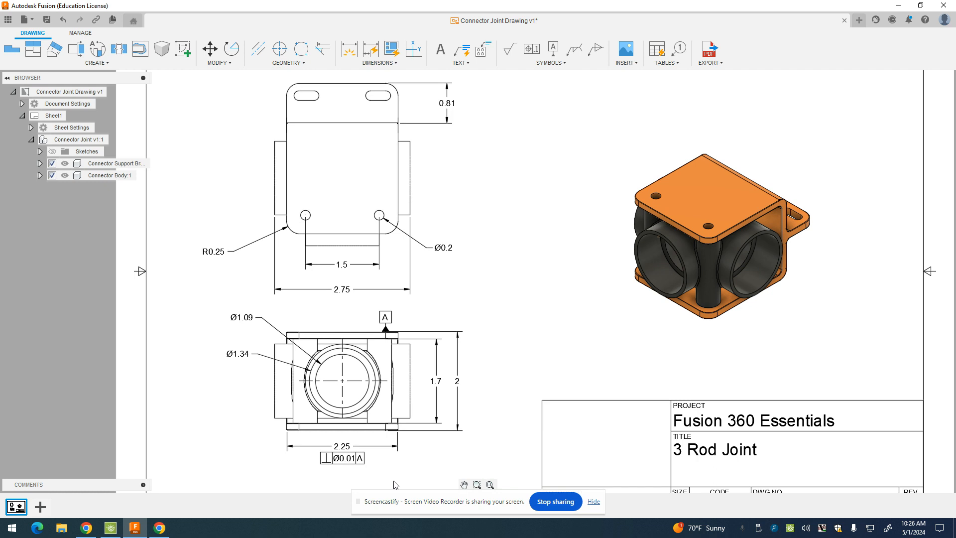
left_click(357, 466)
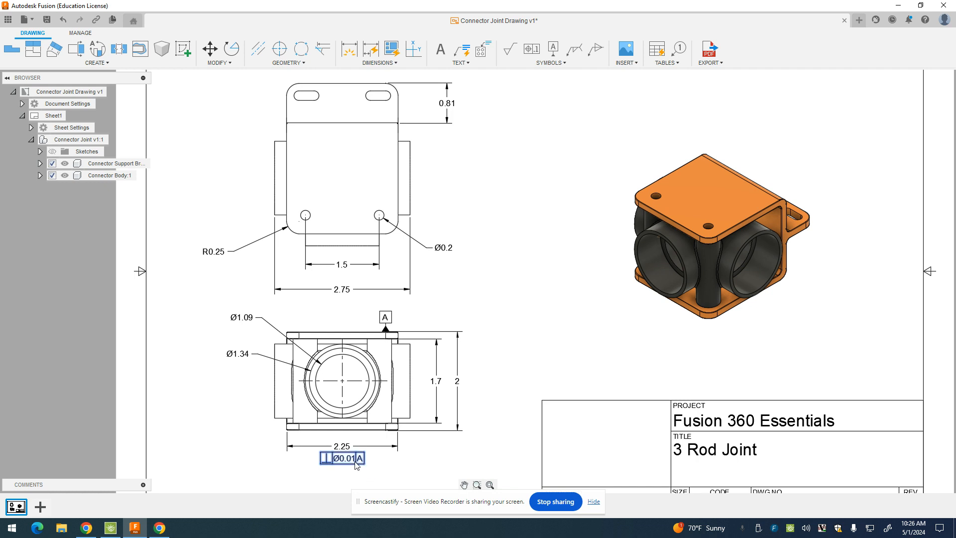
left_click_drag(356, 465, 442, 457)
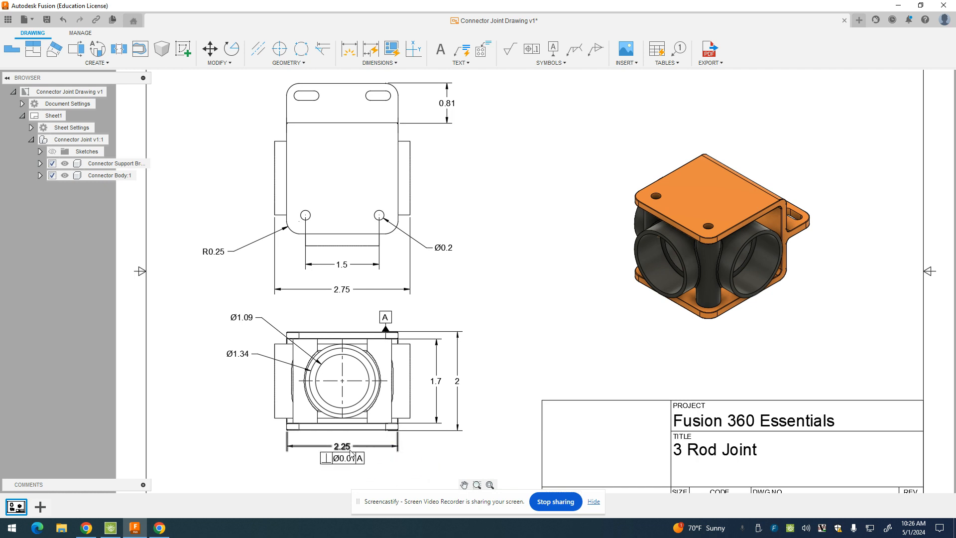
left_click_drag(351, 457, 431, 456)
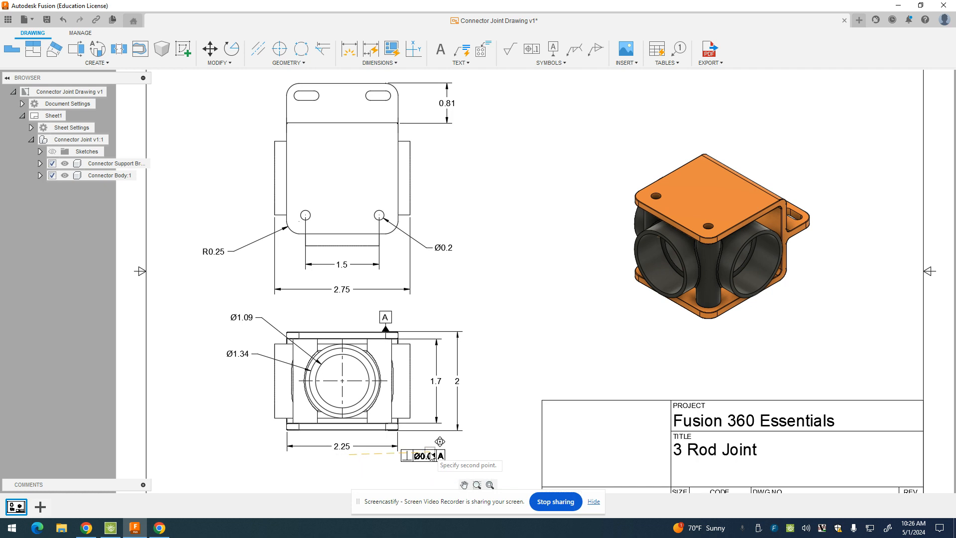
key("Escape")
left_click(356, 459)
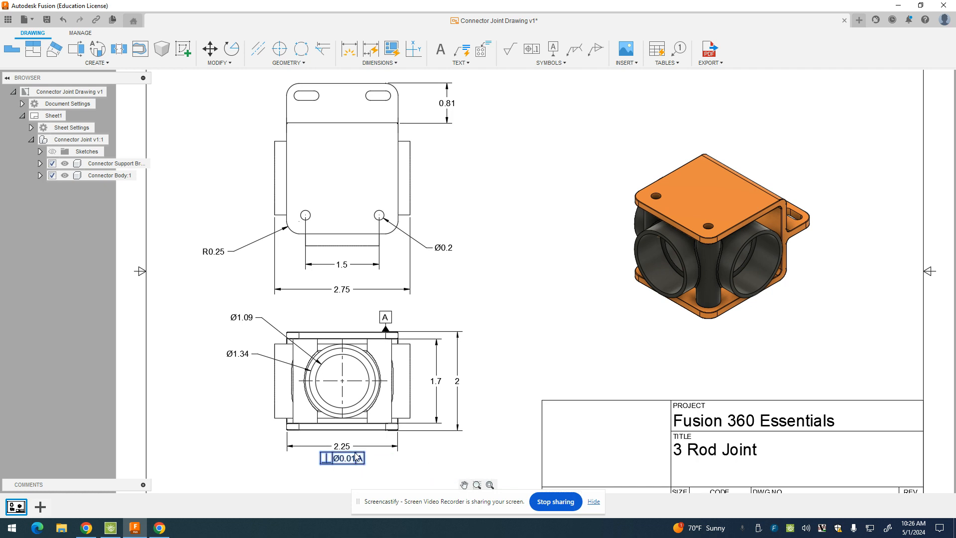
left_click(343, 447)
left_click_drag(344, 457, 427, 455)
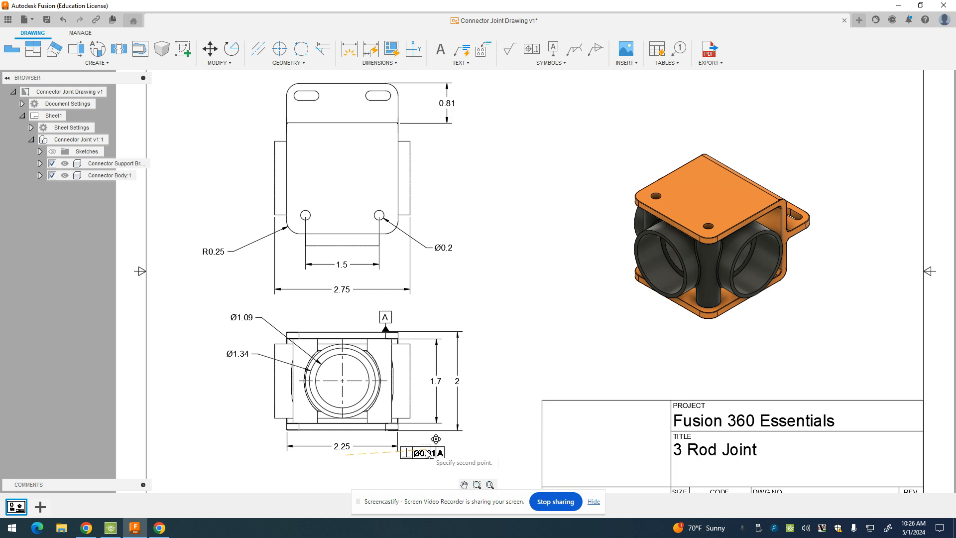
key("Escape")
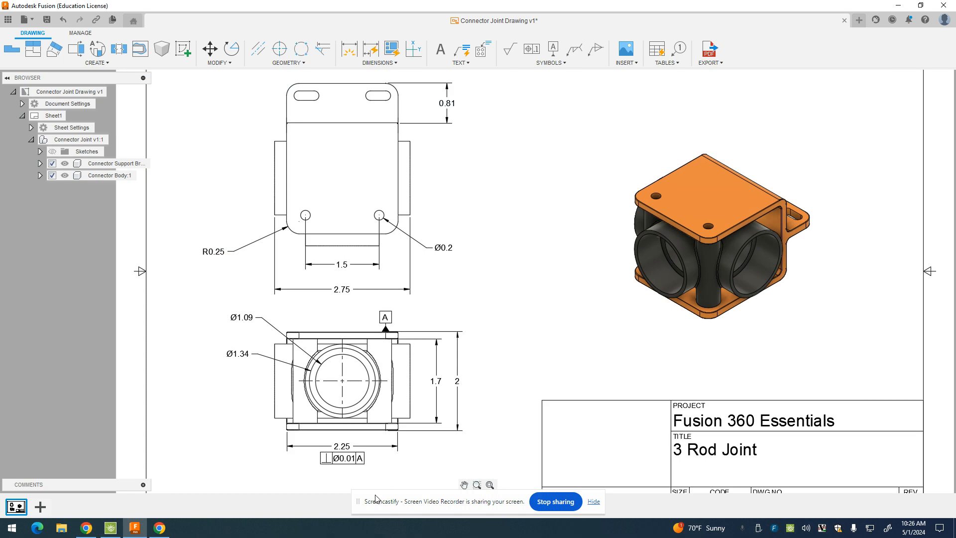
left_click(160, 527)
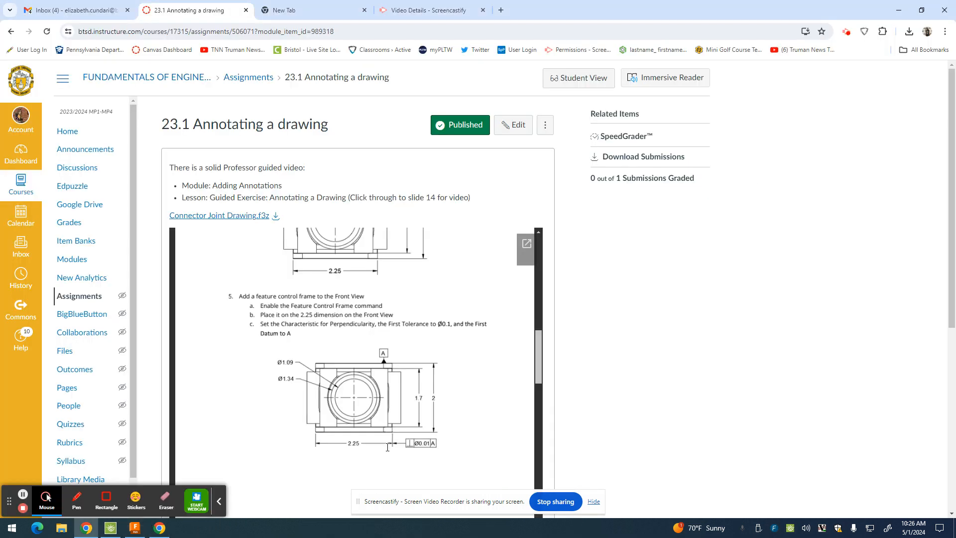
Scroll the embedded guide down to step 6 (datum identifier B) and step 7
scroll(397, 414, "down", 3)
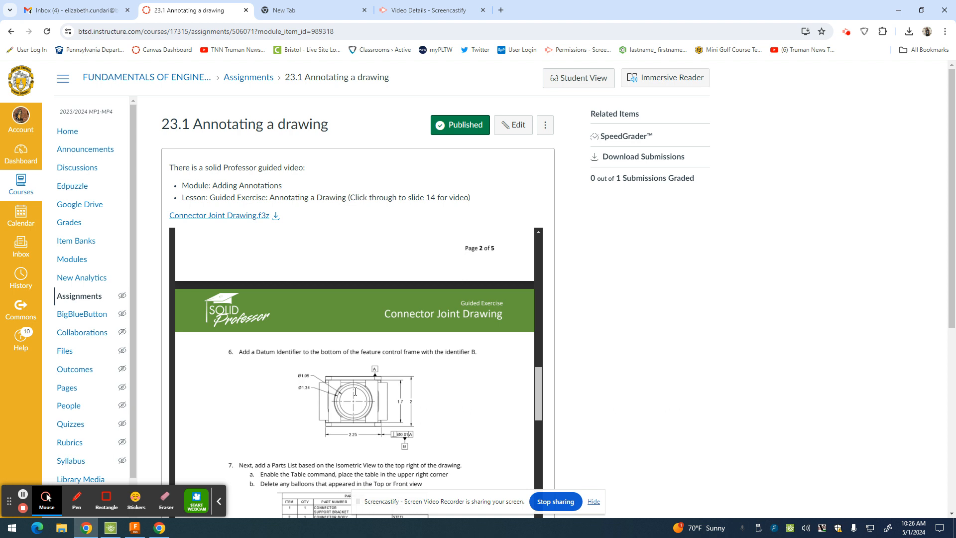
scroll(355, 392, "down", 1)
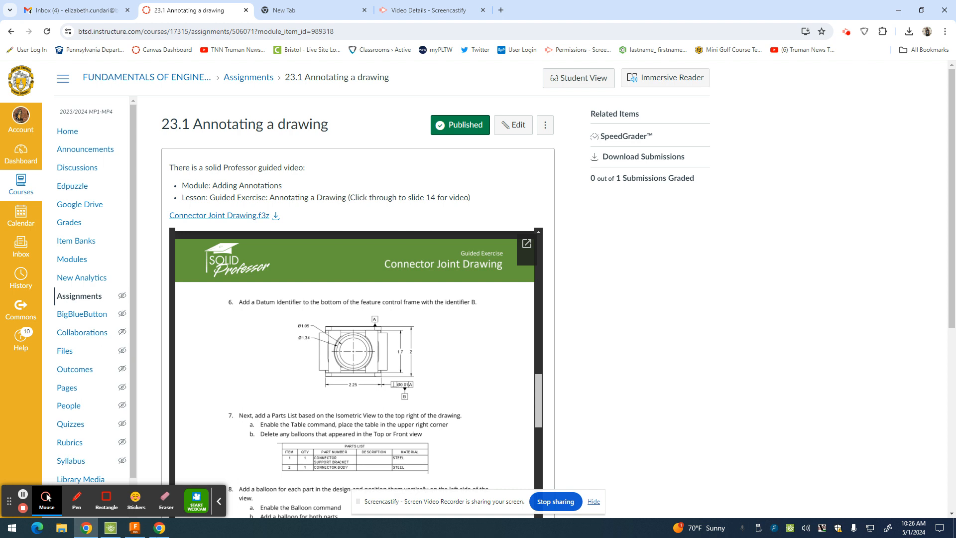
Attach datum identifier B to the ⊥Ø0.01A feature control frame, placed just below it
left_click(135, 527)
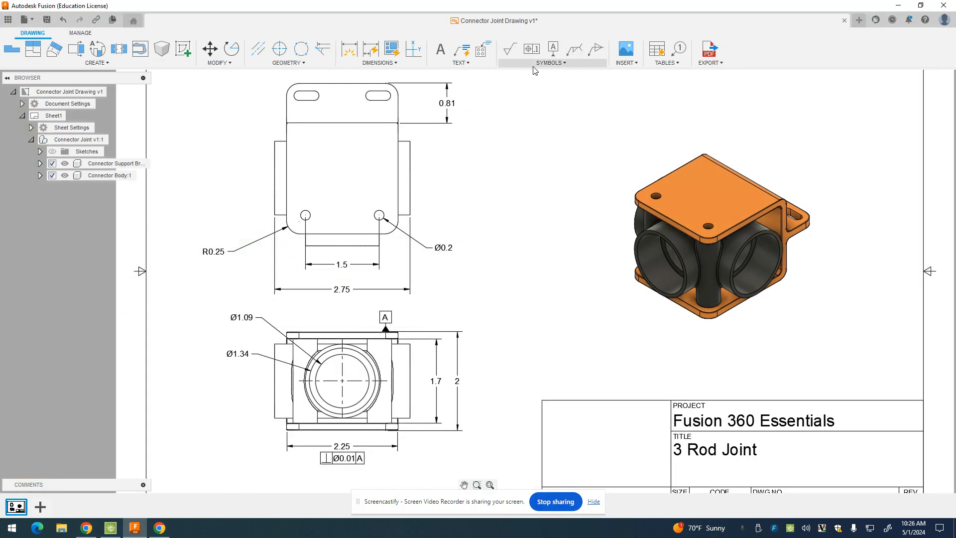
left_click(548, 48)
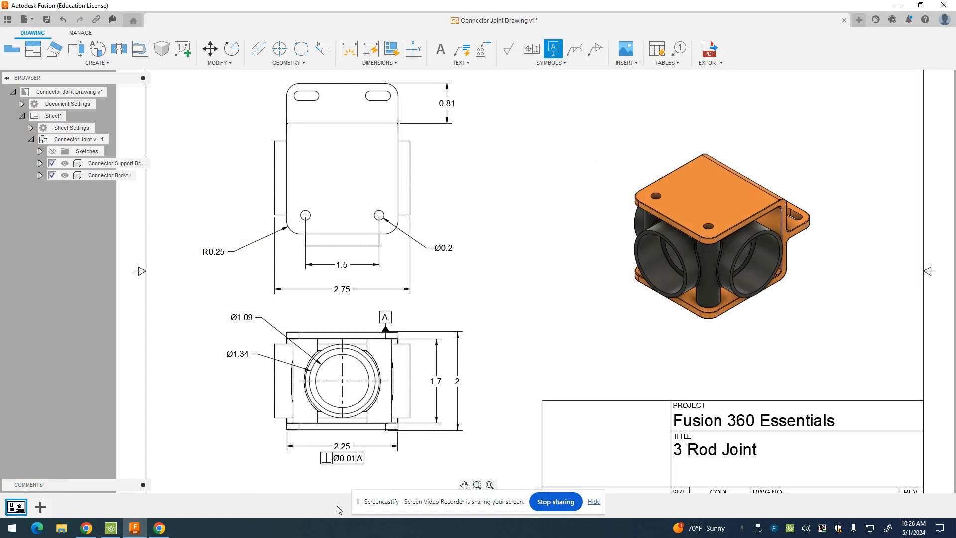
left_click(350, 459)
left_click(350, 465)
left_click(342, 485)
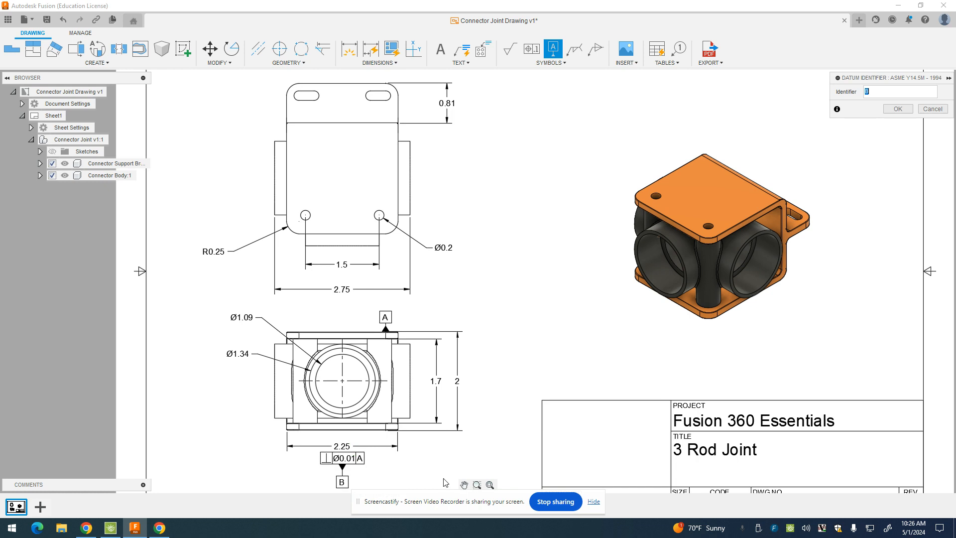
left_click(899, 109)
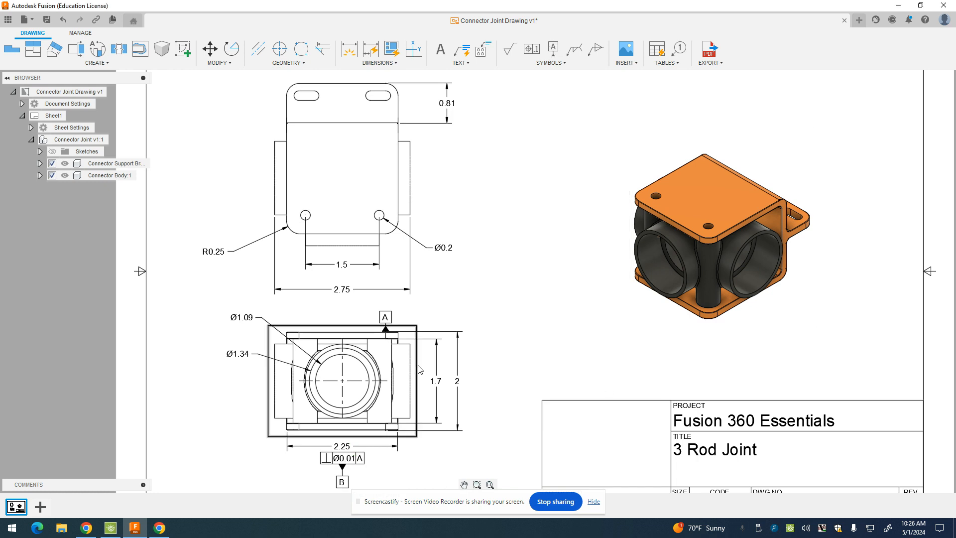
left_click(86, 528)
left_click(135, 528)
left_click(133, 531)
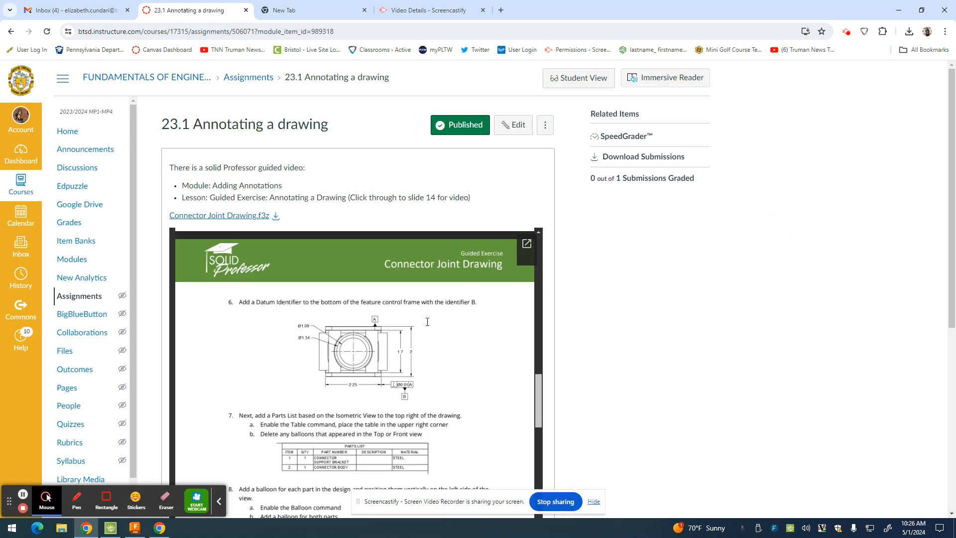
scroll(498, 364, "down", 2)
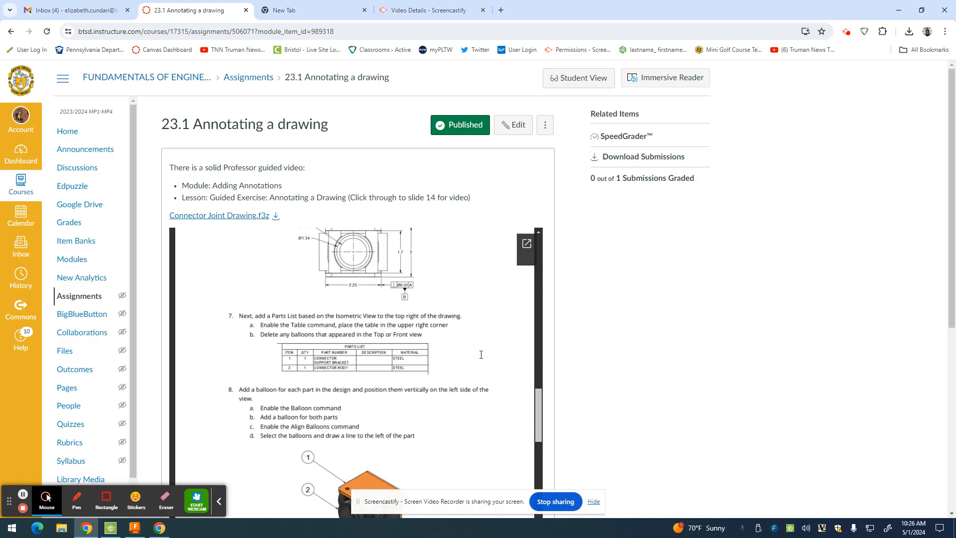
left_click(86, 528)
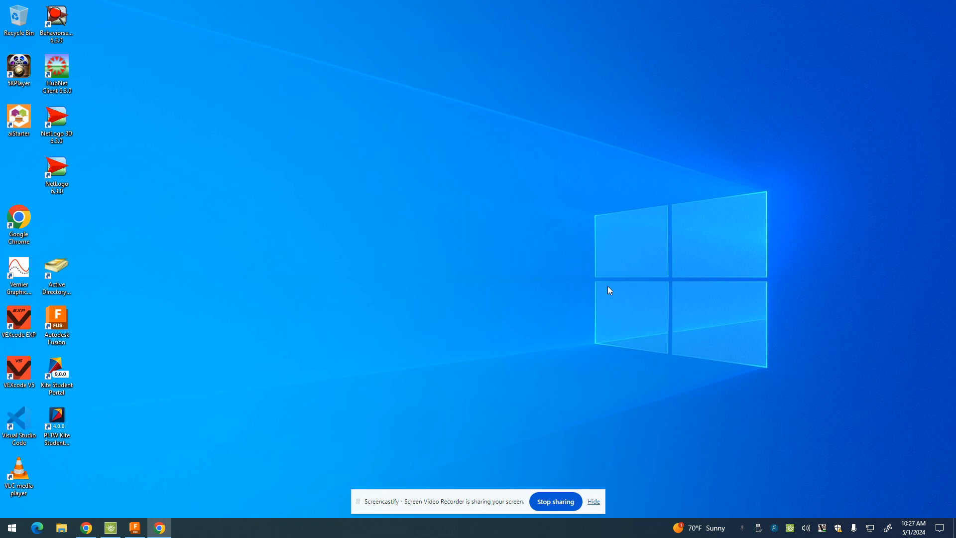
left_click(86, 528)
left_click(135, 528)
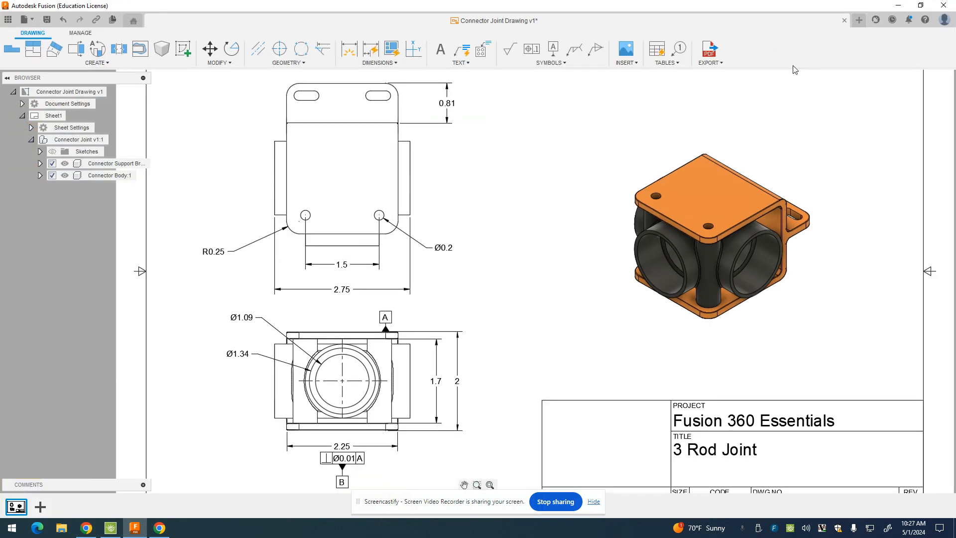
Place a parts list for Connector Support Bracket and Connector Body in the sheet's top-right corner
left_click(655, 50)
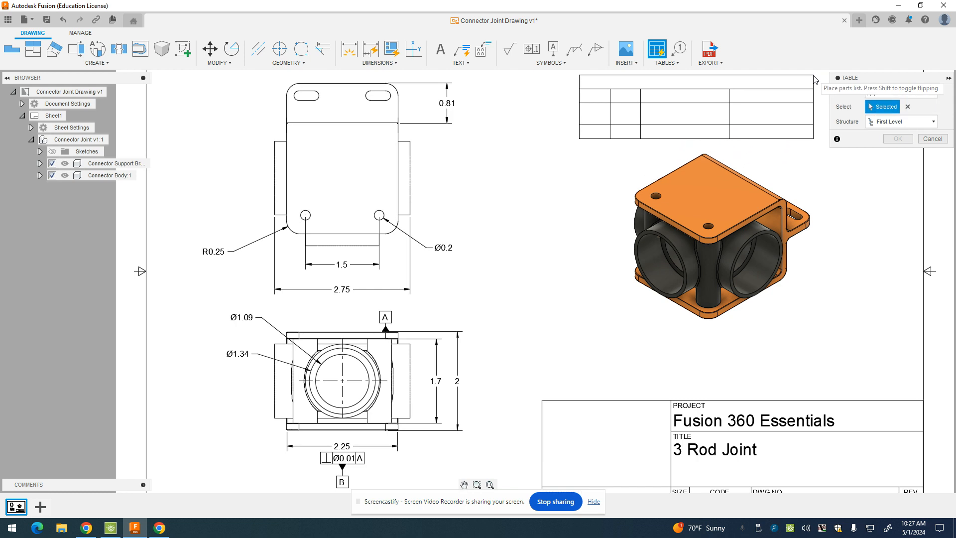
left_click(815, 80)
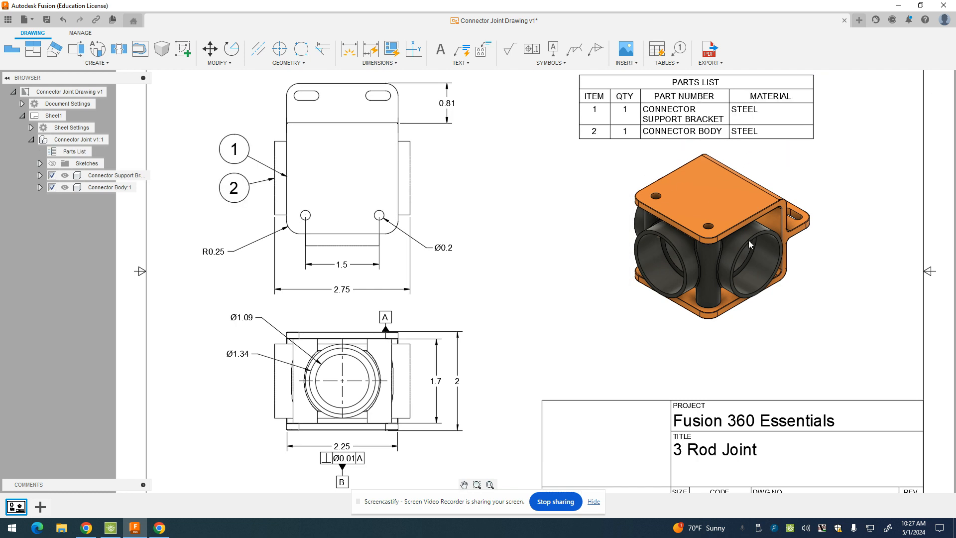
scroll(748, 240, "down", 2)
left_click_drag(735, 140, 807, 104)
left_click(807, 104)
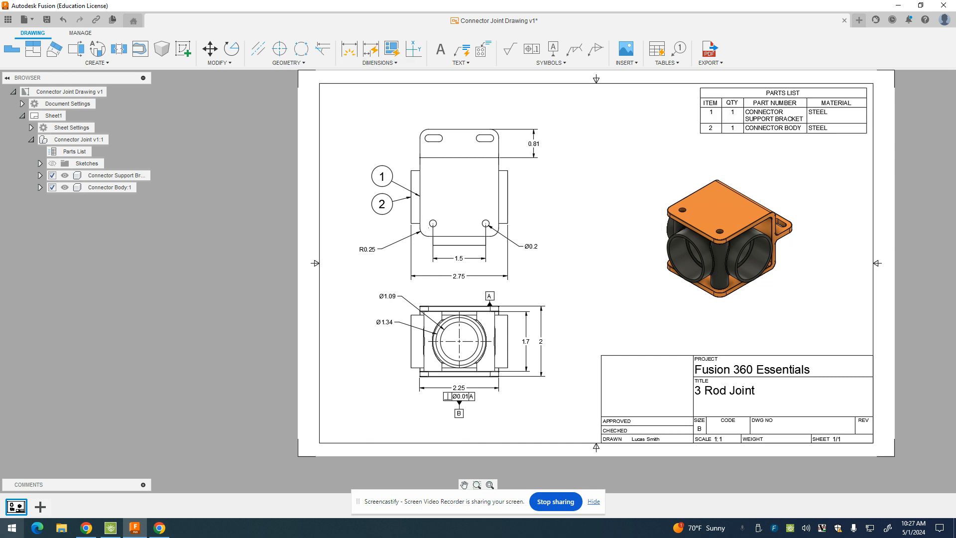
left_click(86, 528)
left_click(231, 293)
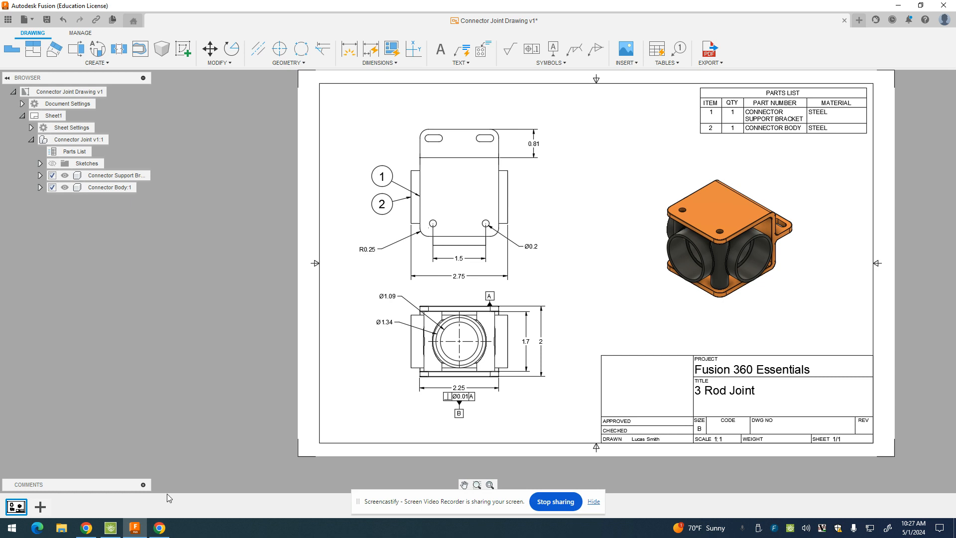
left_click(134, 528)
Scroll the guide to step 8 on adding and aligning balloons, then go back to Fusion
scroll(344, 435, "down", 3)
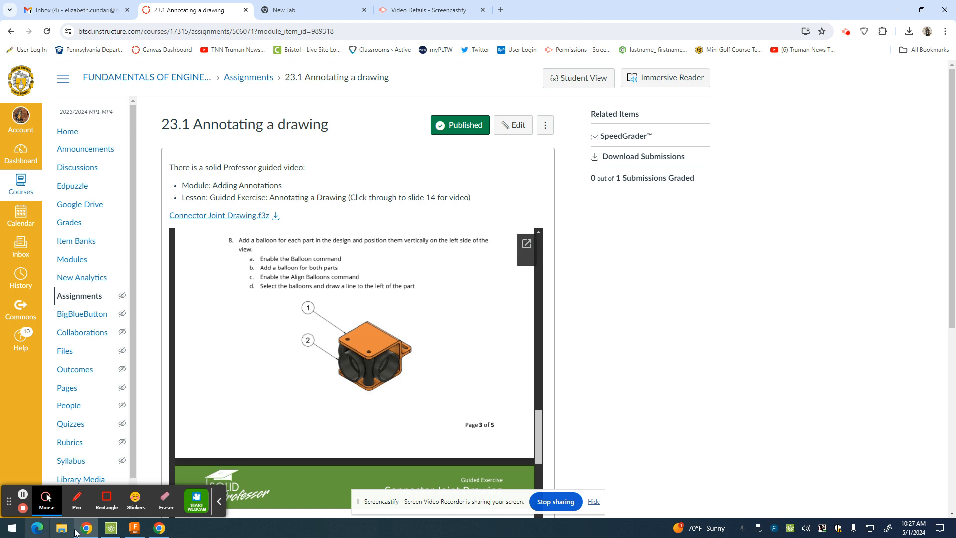
left_click(134, 530)
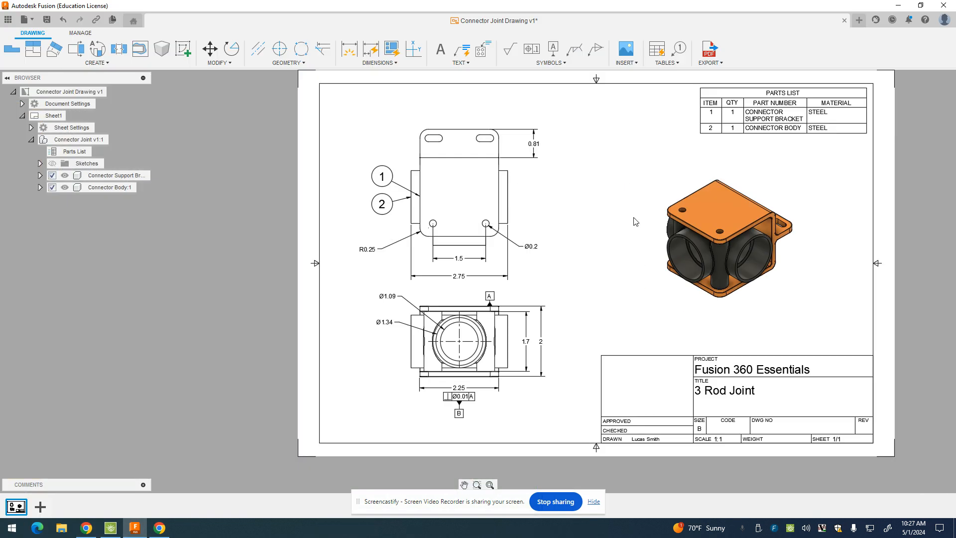
Add balloon 1 on the bracket and balloon 2 on the cylindrical body in the isometric view
left_click(679, 49)
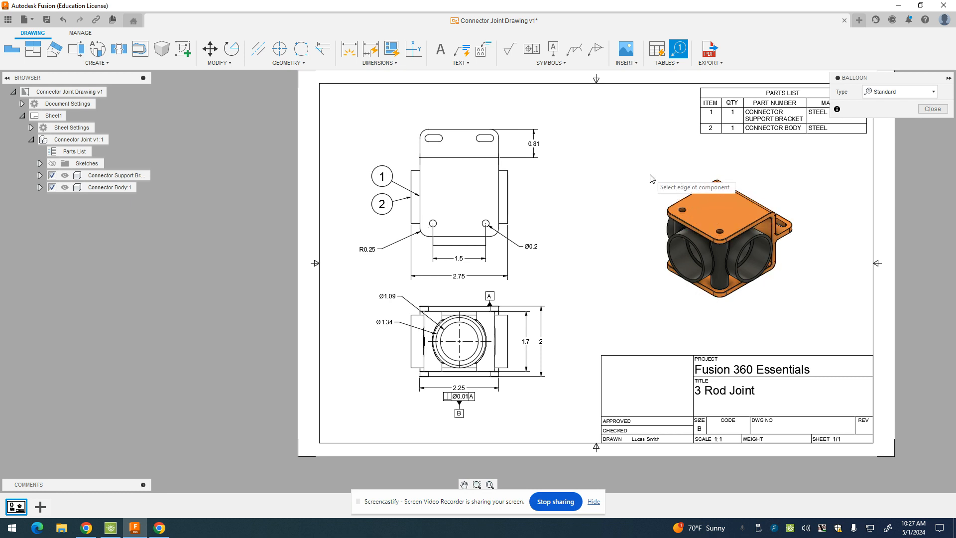
left_click(685, 219)
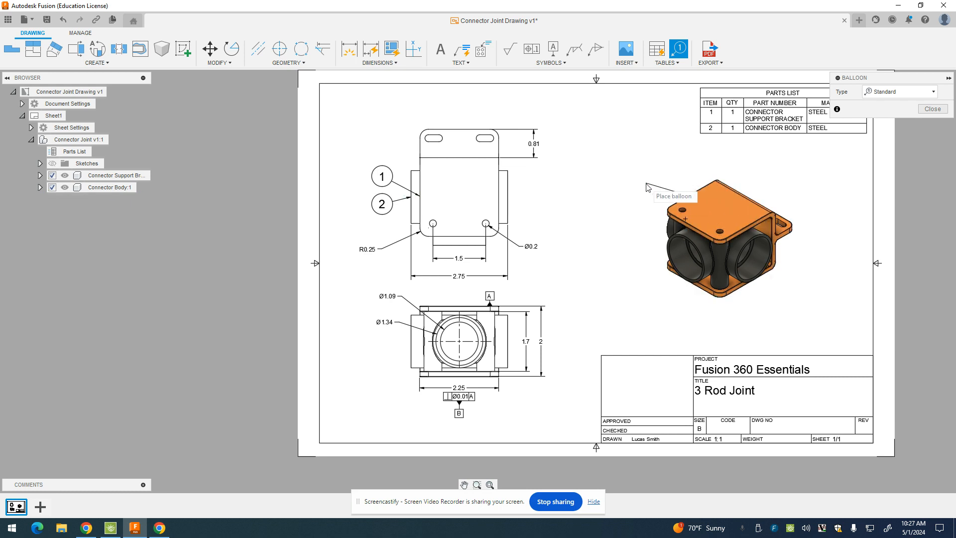
left_click(602, 163)
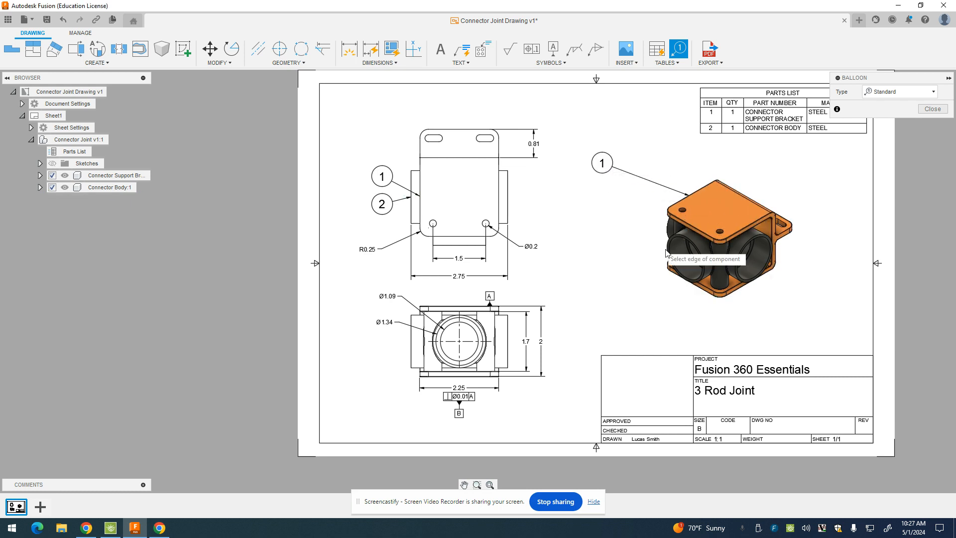
left_click(702, 248)
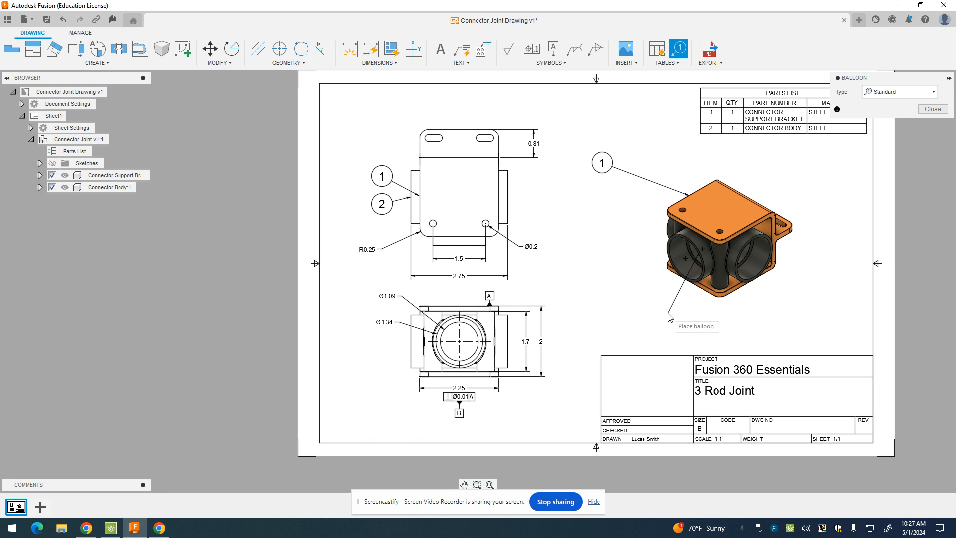
left_click(686, 297)
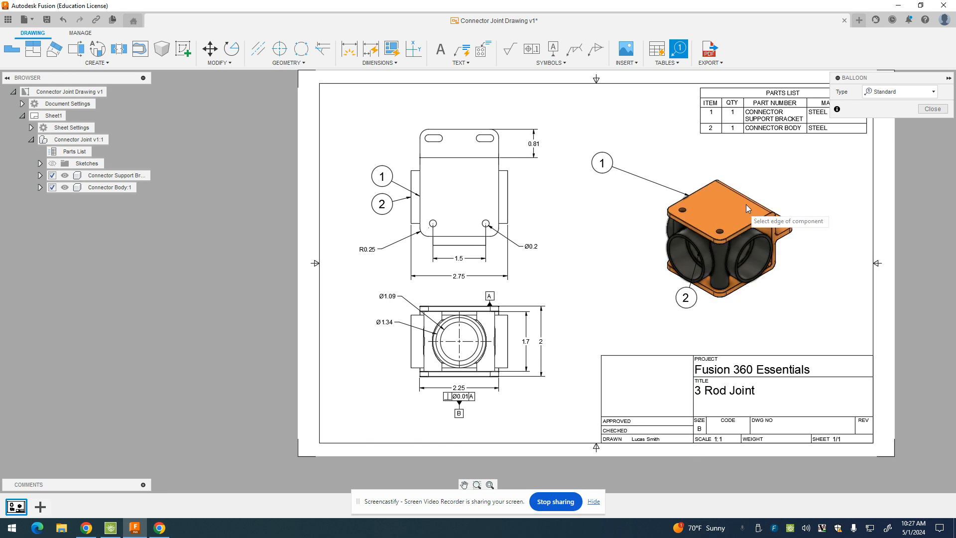
left_click(932, 108)
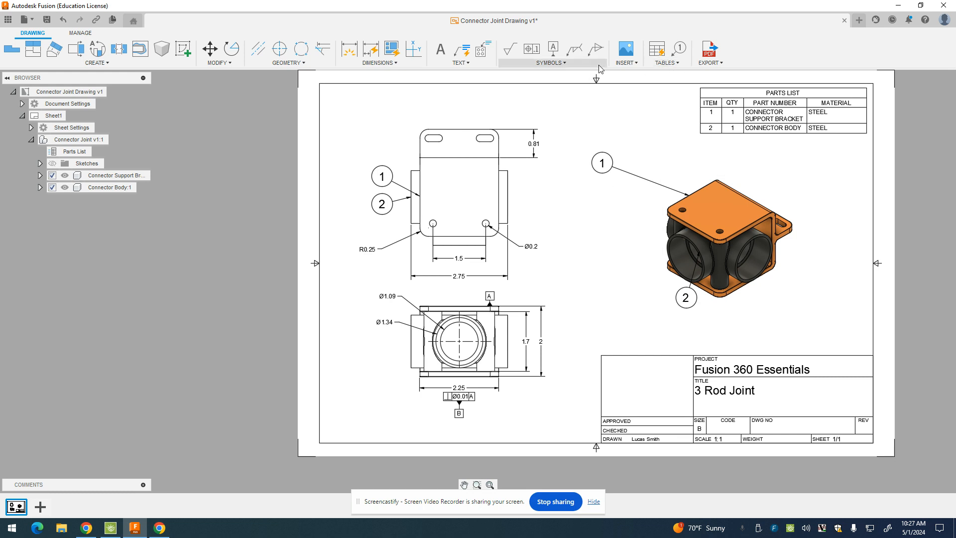
Align balloons 1 and 2 vertically on the left of the isometric view
left_click(667, 63)
left_click(673, 186)
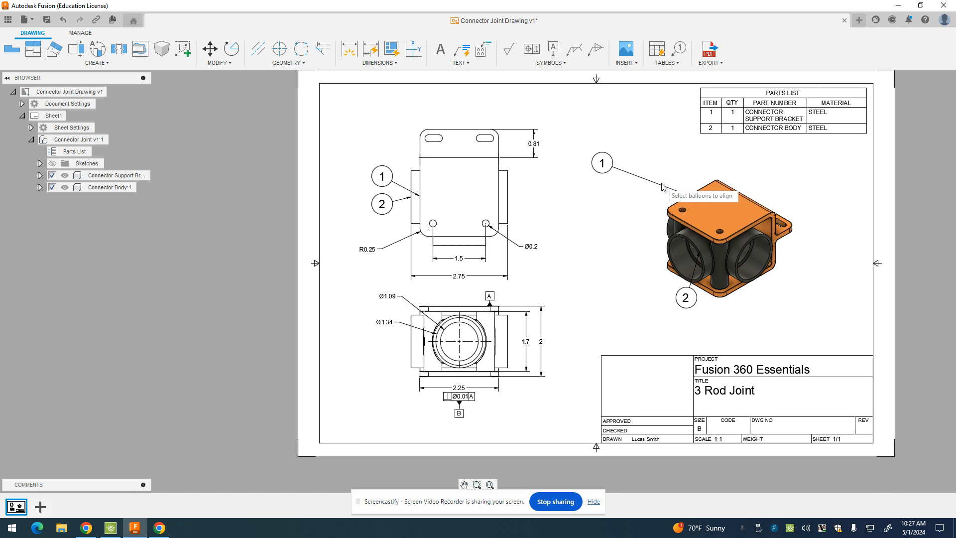
left_click(612, 172)
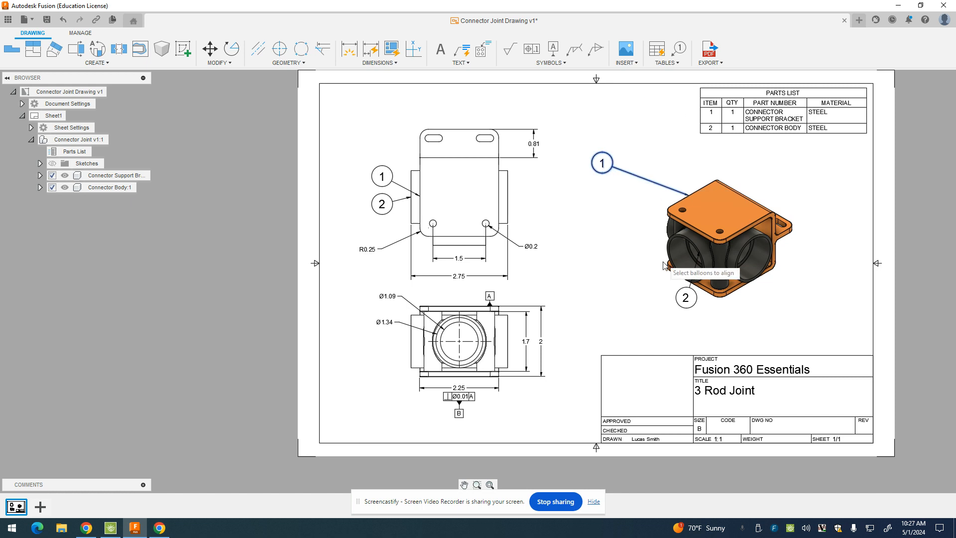
left_click(685, 297)
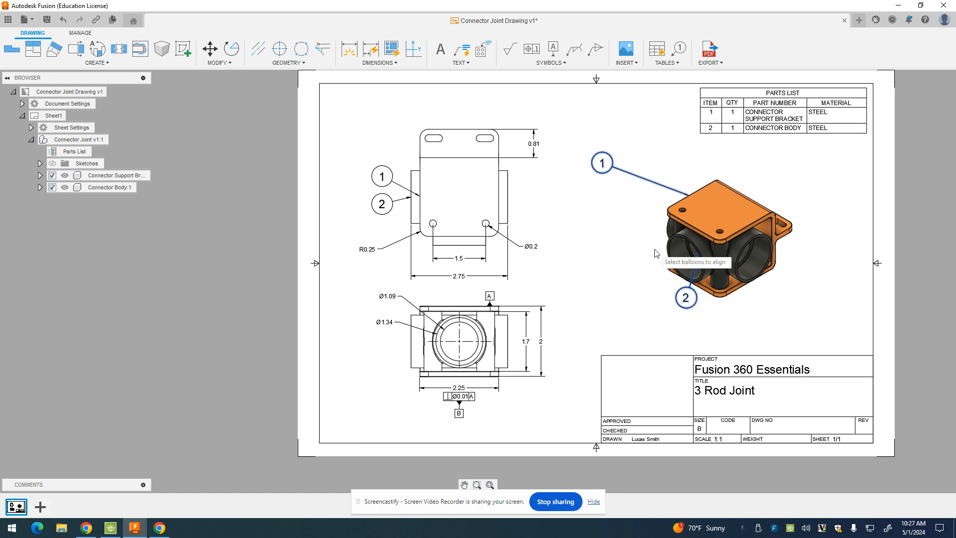
key("Return")
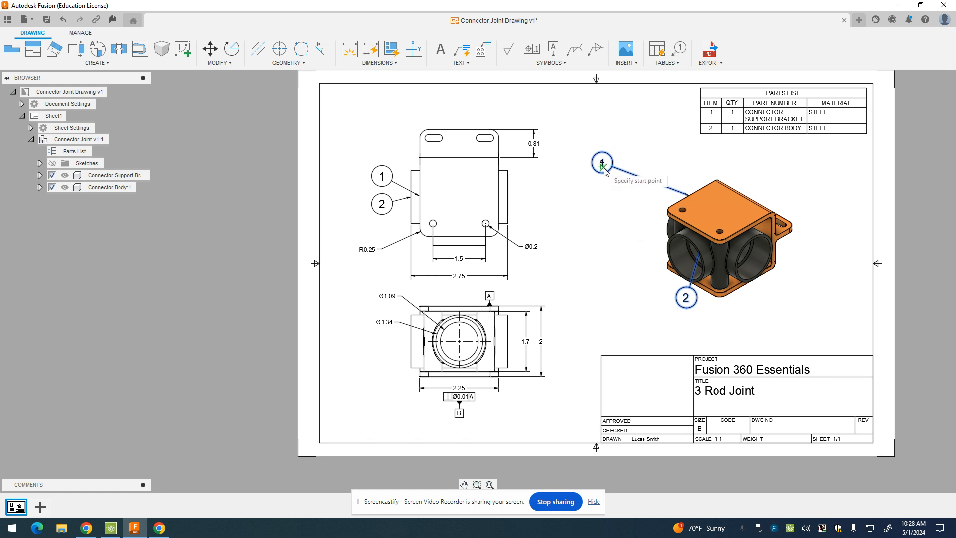
left_click(602, 163)
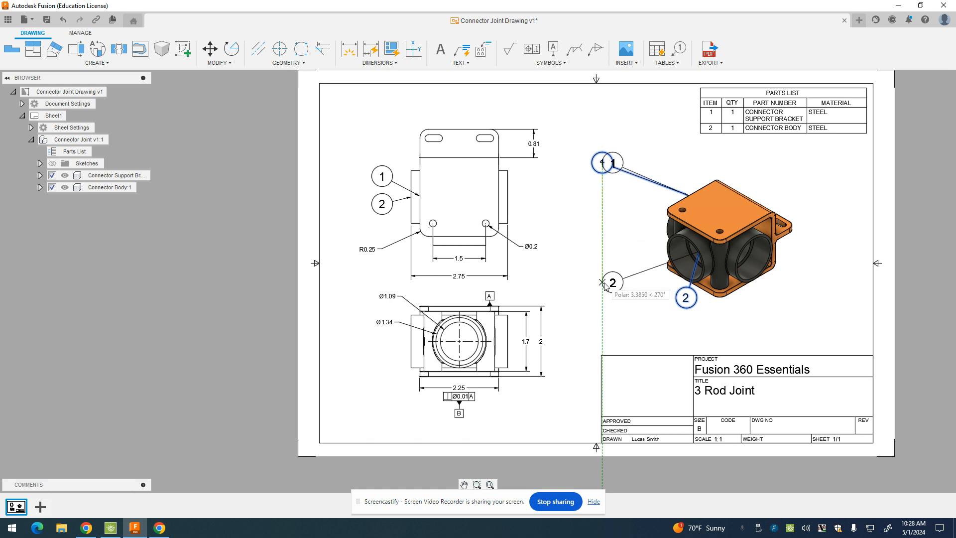
left_click(603, 269)
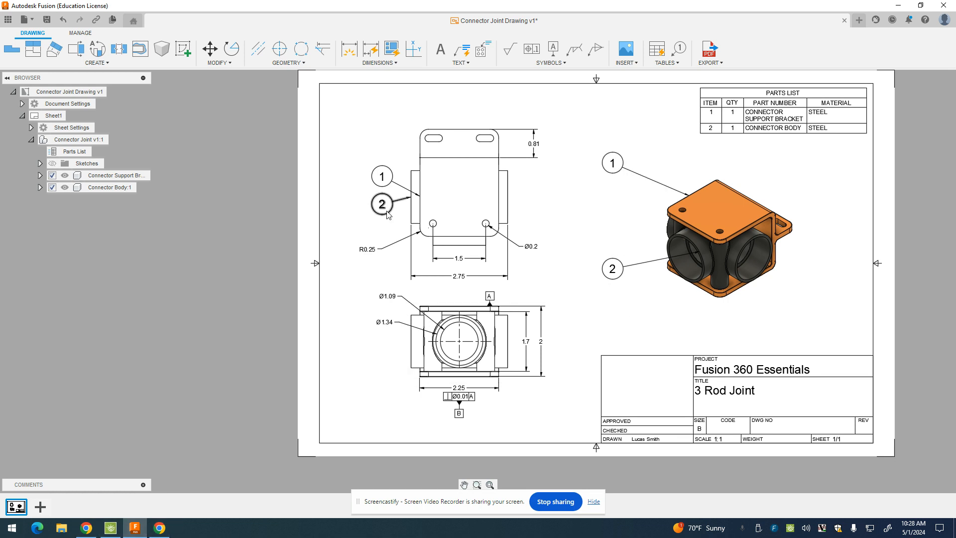
Scroll the Canvas guide to steps 9 and 10 on the notes block and model edits
left_click(132, 529)
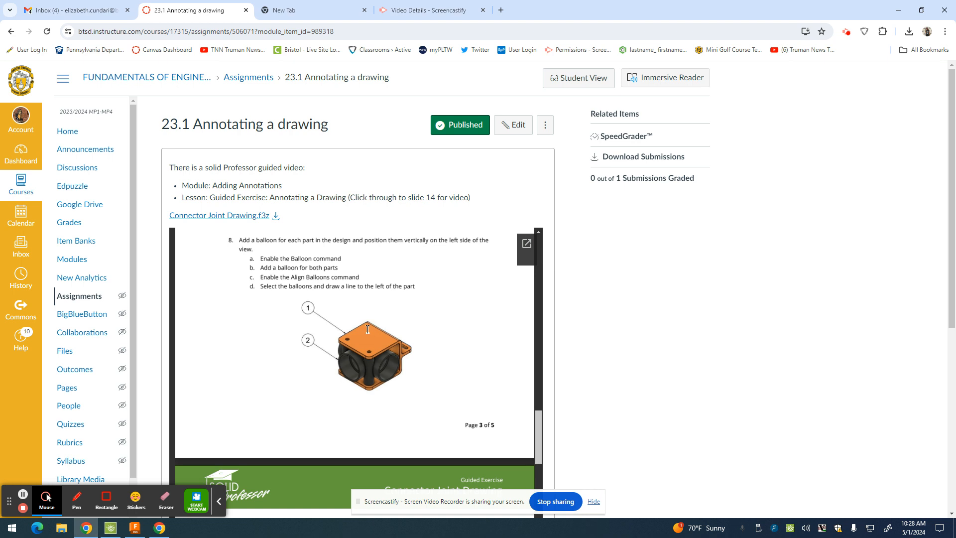
scroll(367, 329, "down", 4)
scroll(368, 328, "up", 1)
scroll(368, 328, "down", 1)
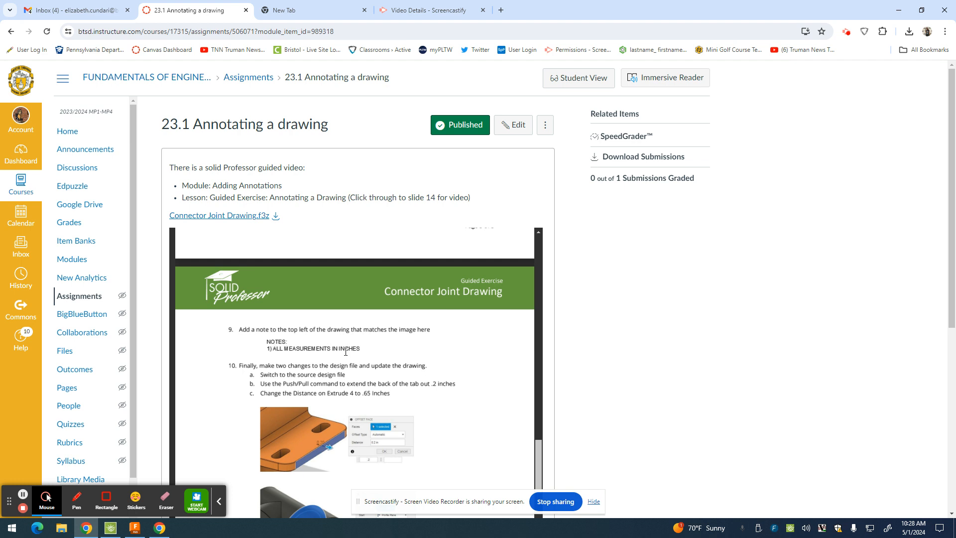
left_click(134, 528)
scroll(483, 165, "down", 3)
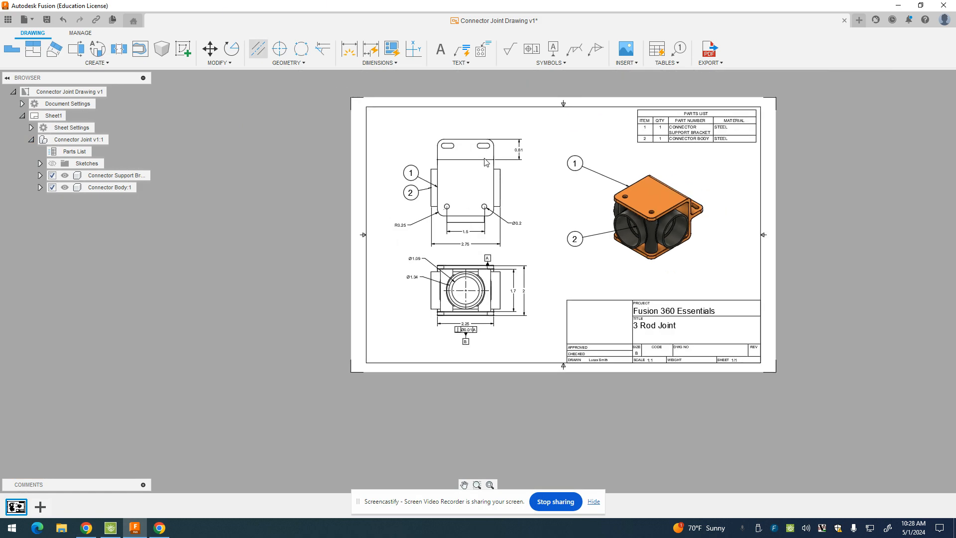
Write a top-left text note reading 'NOTES: 1) ALL MEASUREMENTS IN INCHES'
left_click(437, 47)
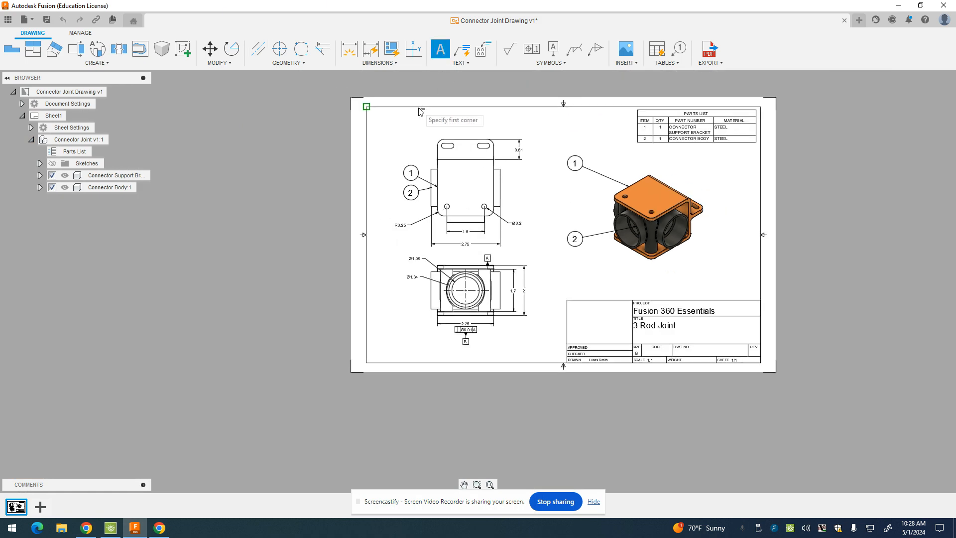
left_click(402, 115)
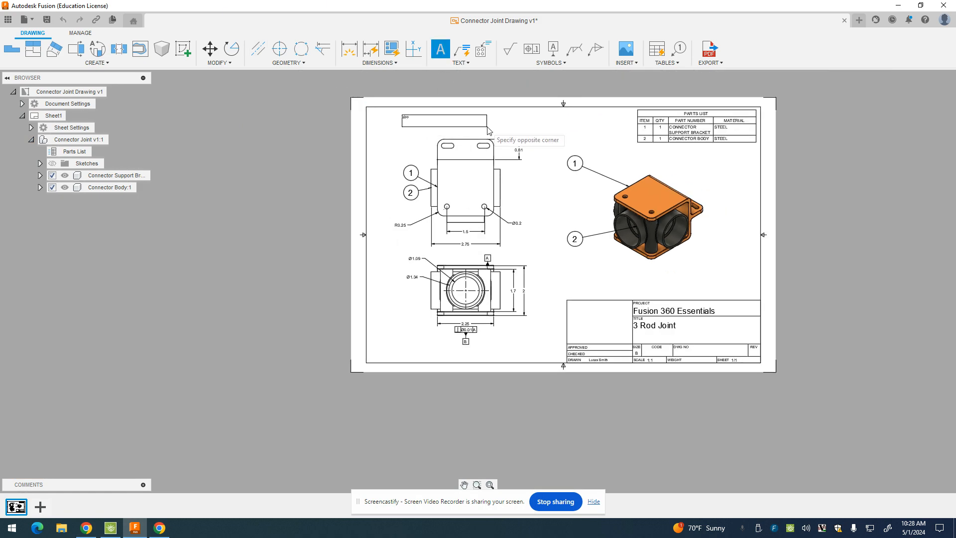
left_click(594, 136)
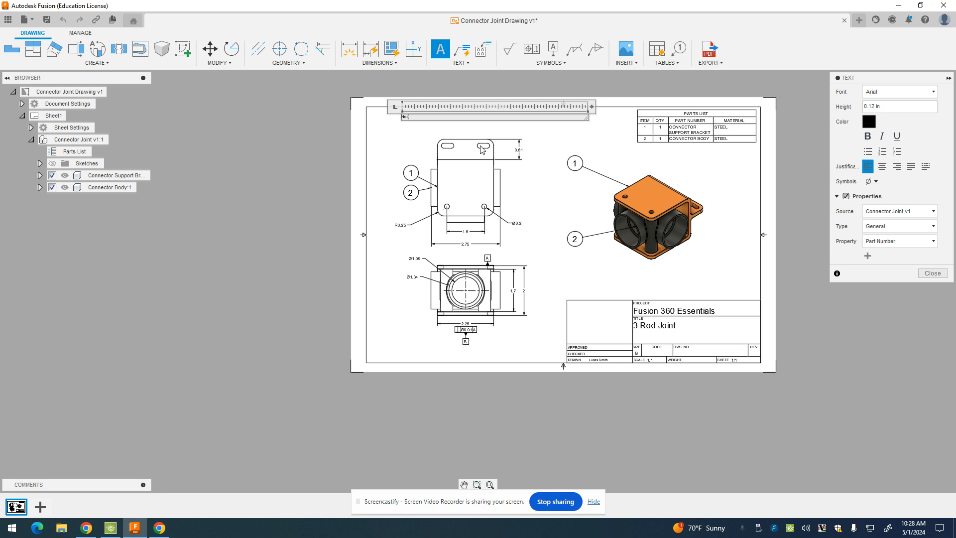
type("Notes:")
key("Return")
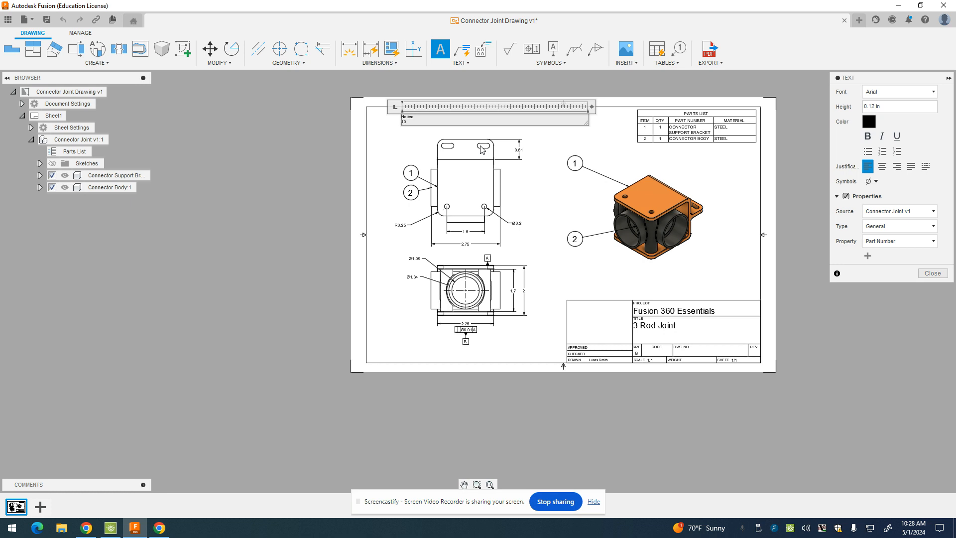
type("1) ALL MEASUREMENTS IN INCHES")
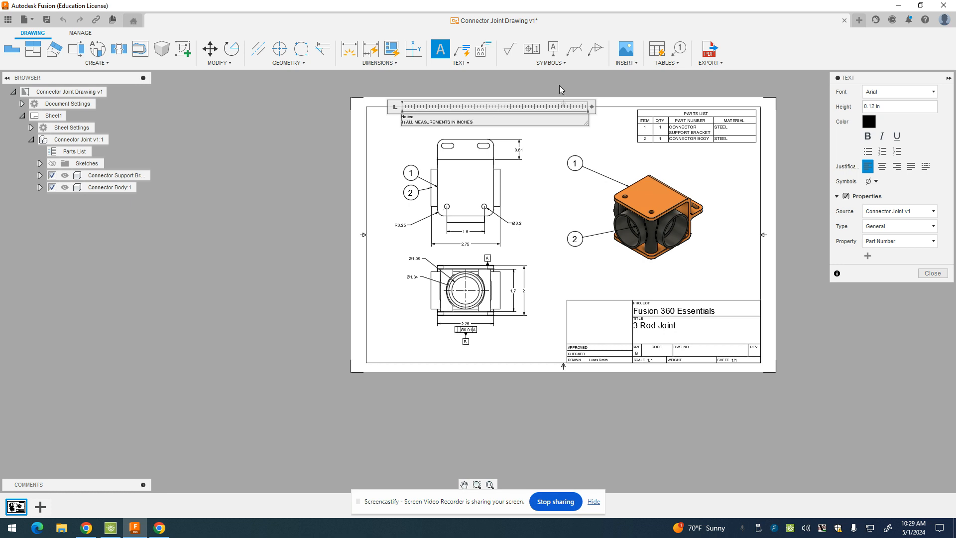
key("Return")
key("BackSpace")
left_click_drag(413, 118, 400, 118)
type(":")
left_click(933, 273)
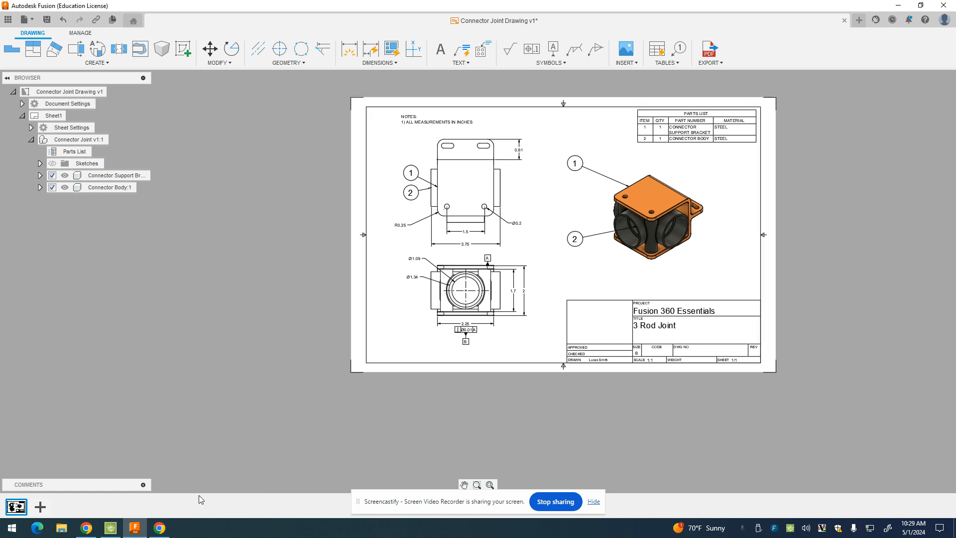
Scroll the guide to step 10: extend the tab .2 in and set Extrude 4 to .65 in
left_click(159, 528)
scroll(324, 326, "down", 2)
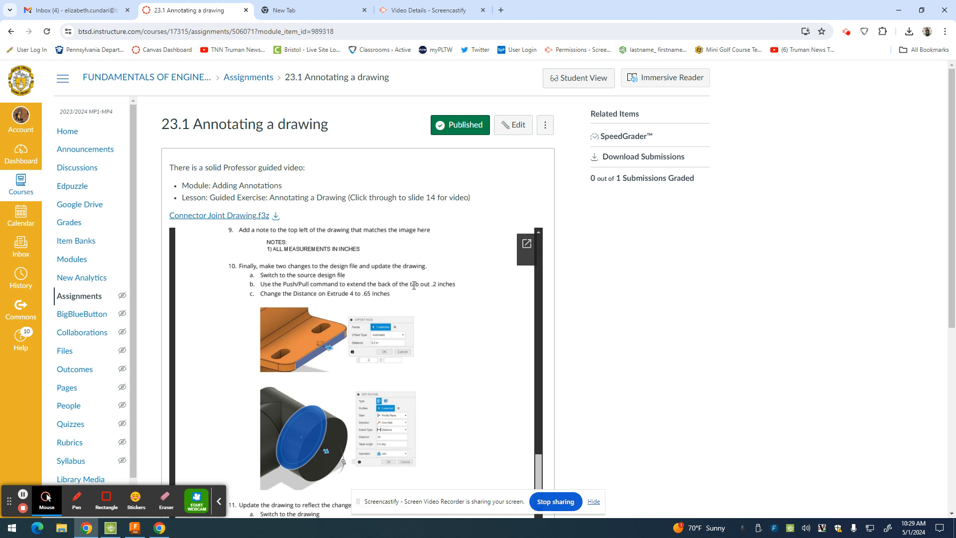
left_click(135, 529)
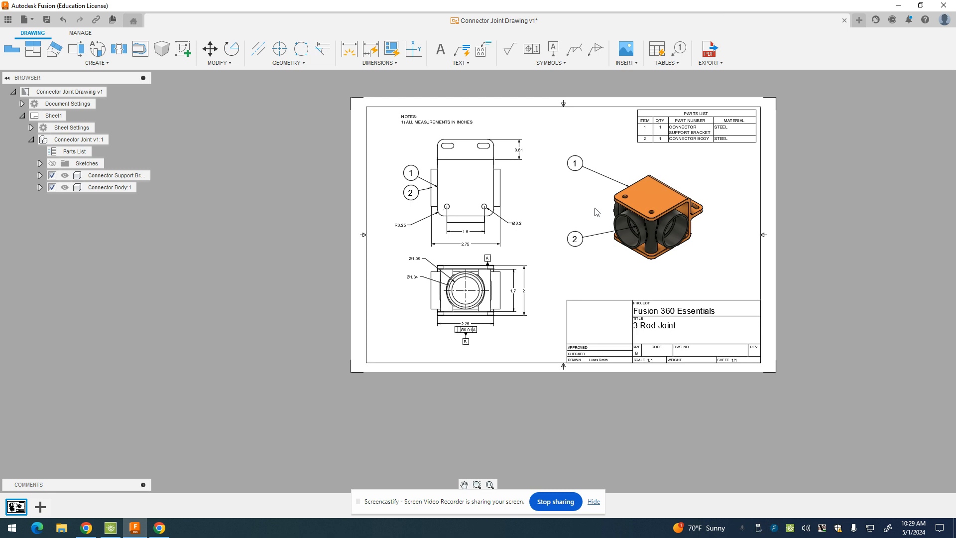
Push the support bracket tab's back face outward by 0.20 in with Push/Pull
double_click(649, 207)
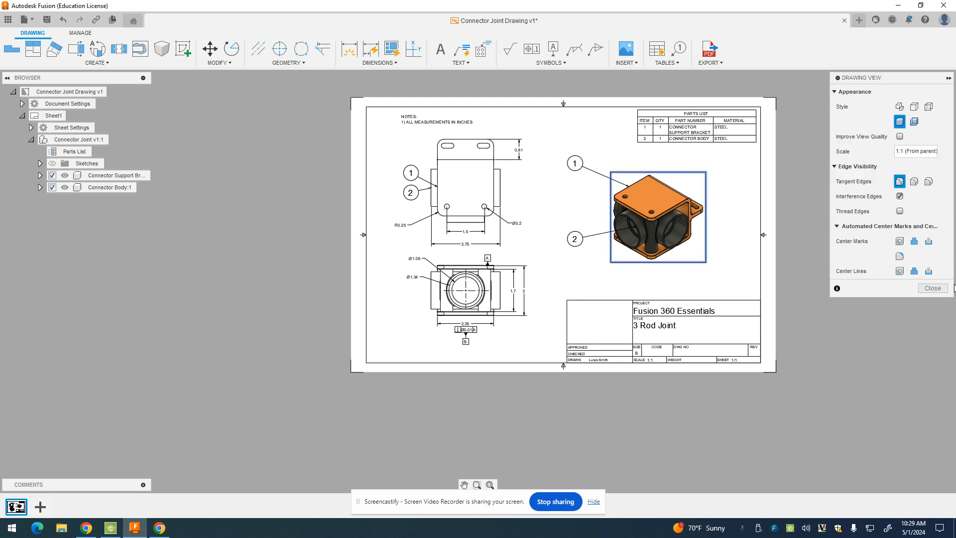
left_click(933, 287)
right_click(654, 209)
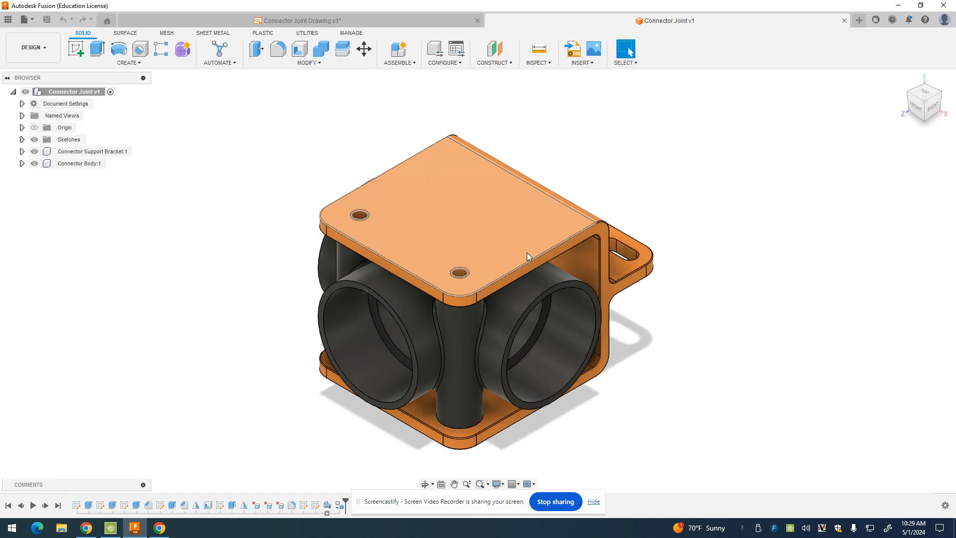
left_click(924, 111)
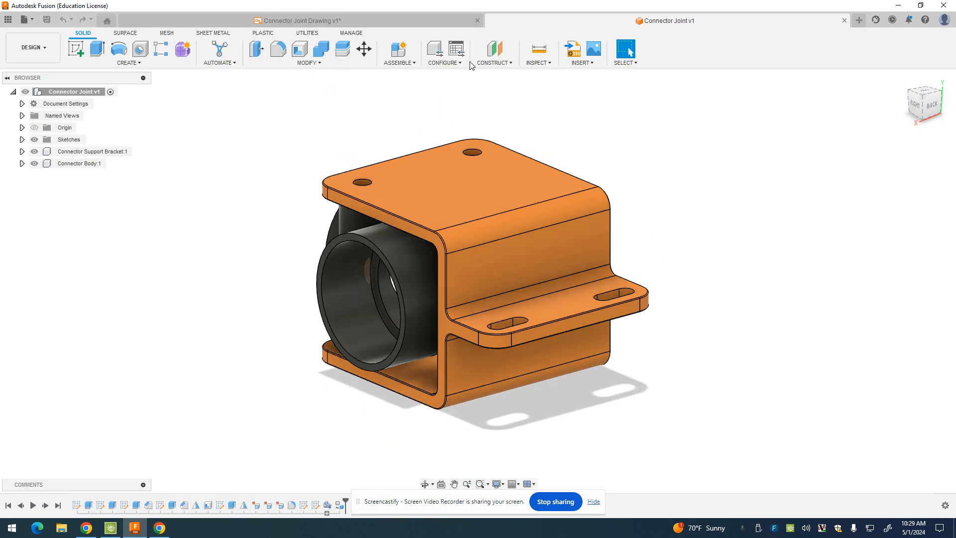
left_click(256, 50)
left_click(539, 338)
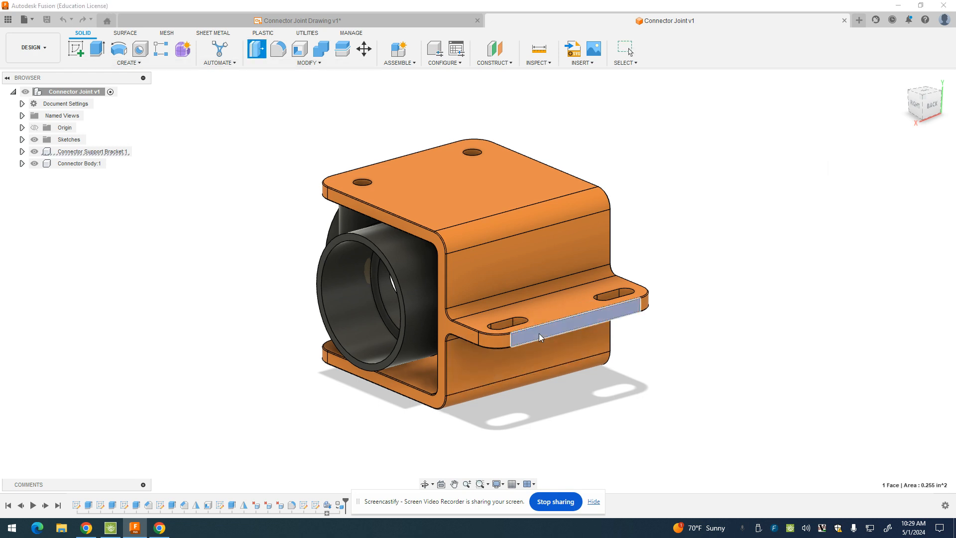
left_click_drag(547, 336, 557, 339)
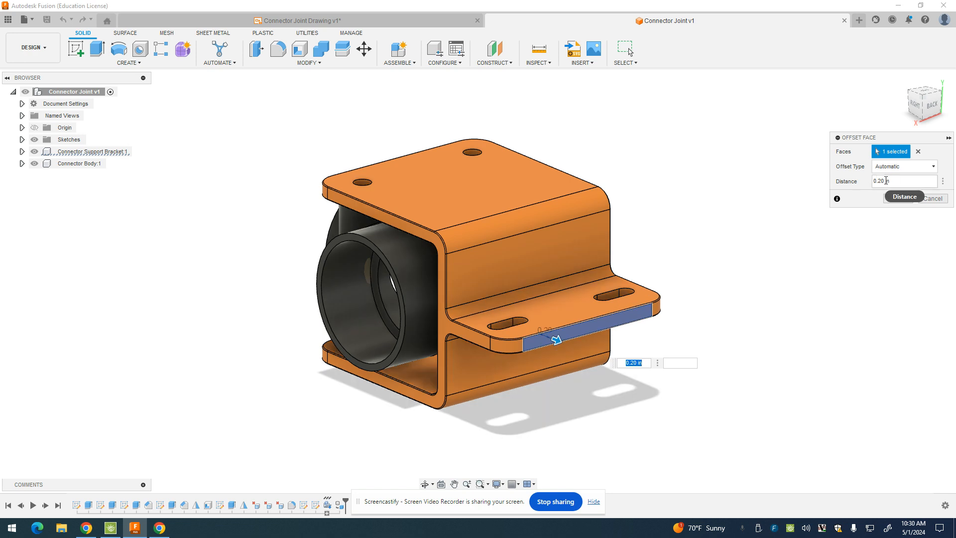
left_click(902, 201)
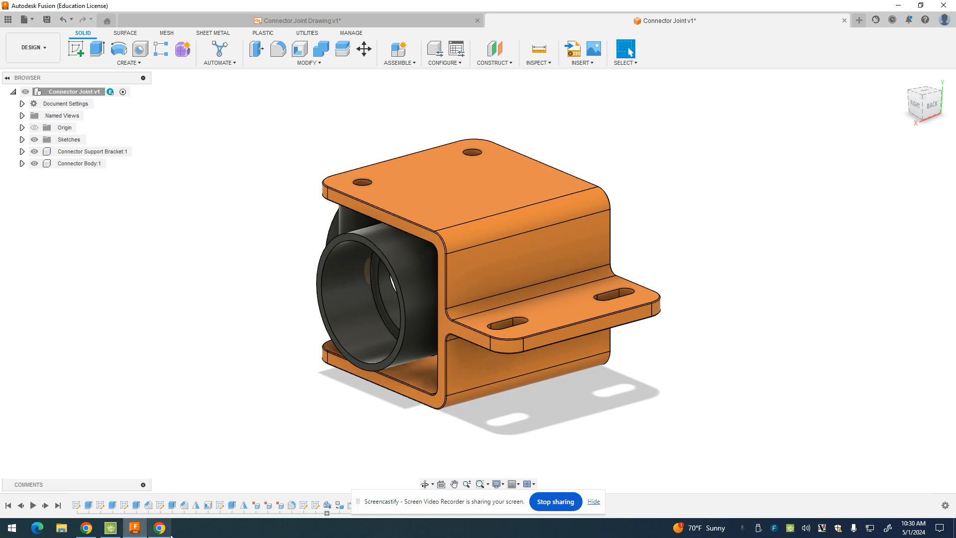
left_click(86, 528)
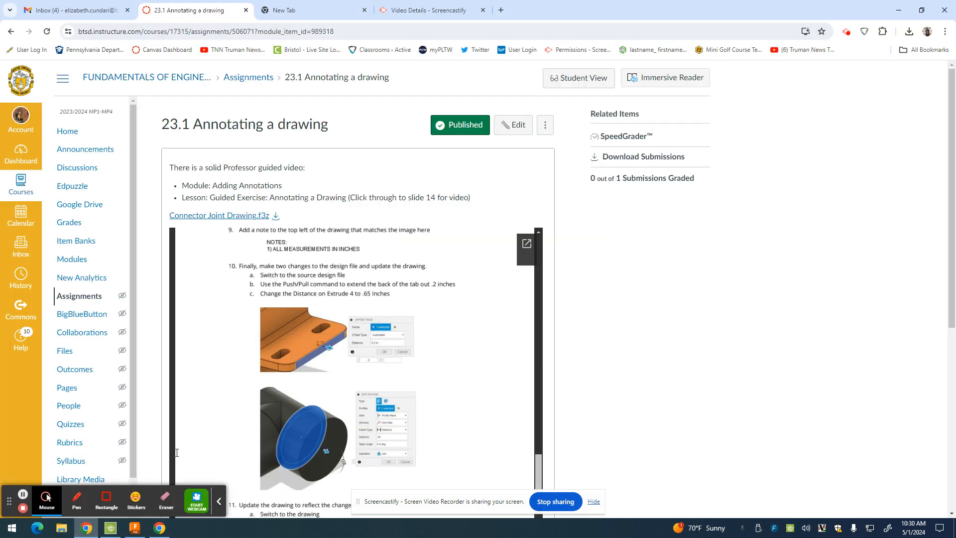
Review steps 10–11 of the Canvas assignment, then return to the Connector Joint v1 model
scroll(378, 384, "down", 3)
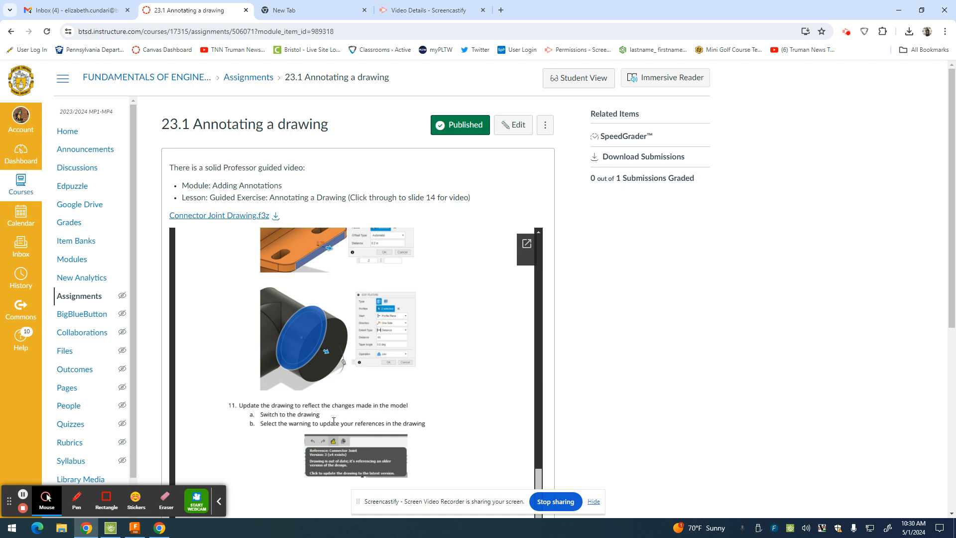
scroll(219, 278, "up", 3)
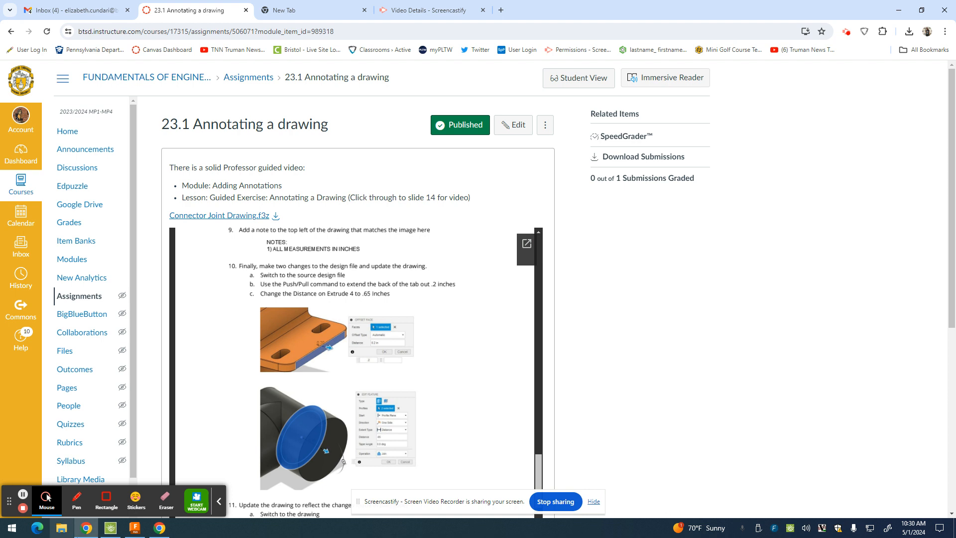
left_click(158, 530)
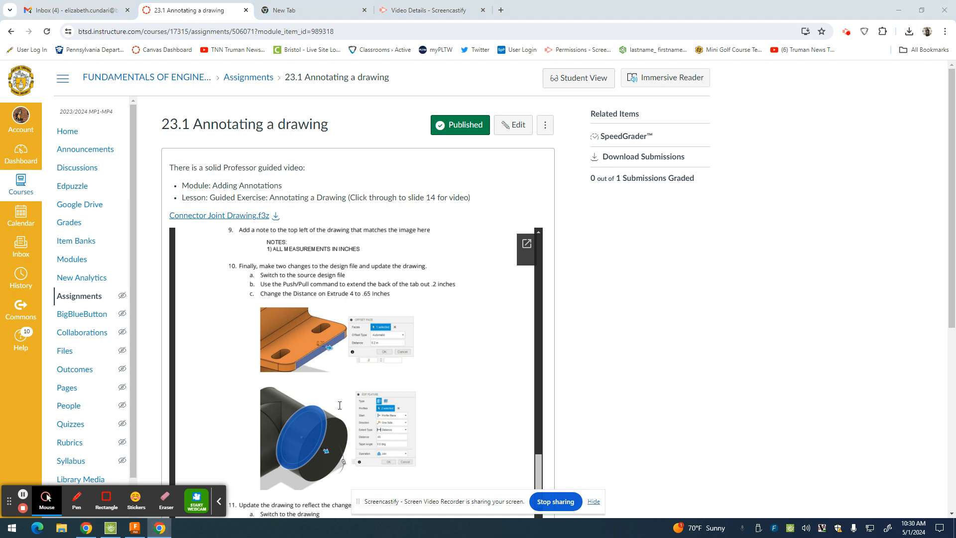
left_click(135, 528)
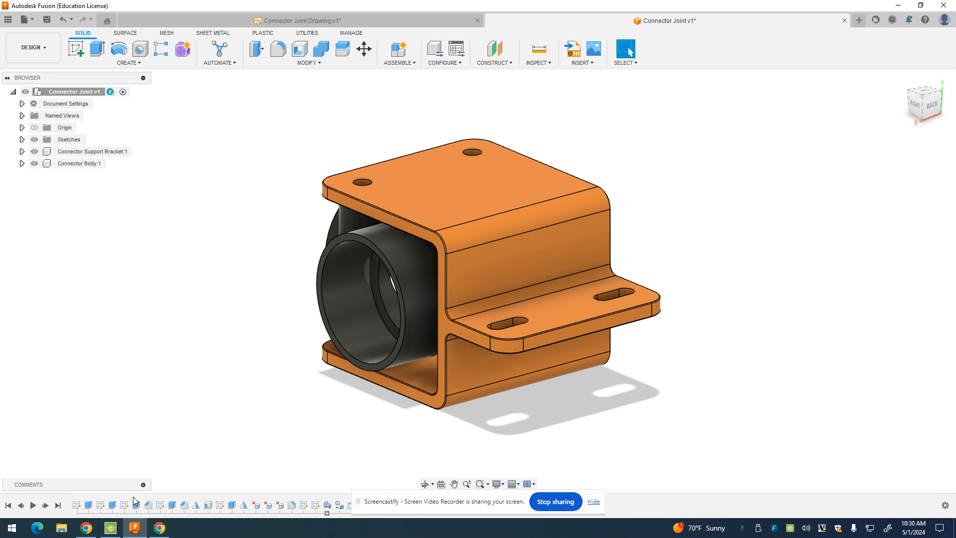
Shorten Extrude4 from 0.75 in to 0.65 in
left_click(173, 505)
double_click(173, 505)
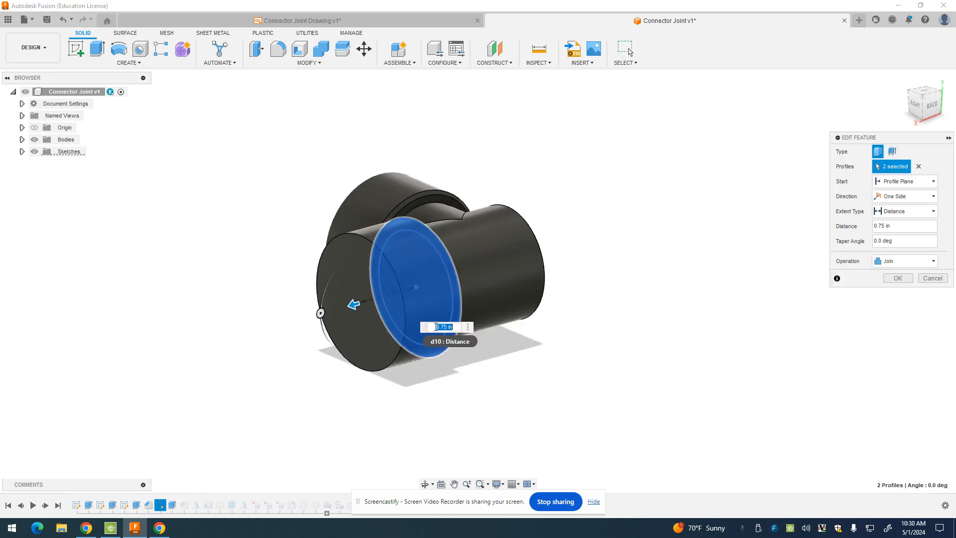
left_click(443, 328)
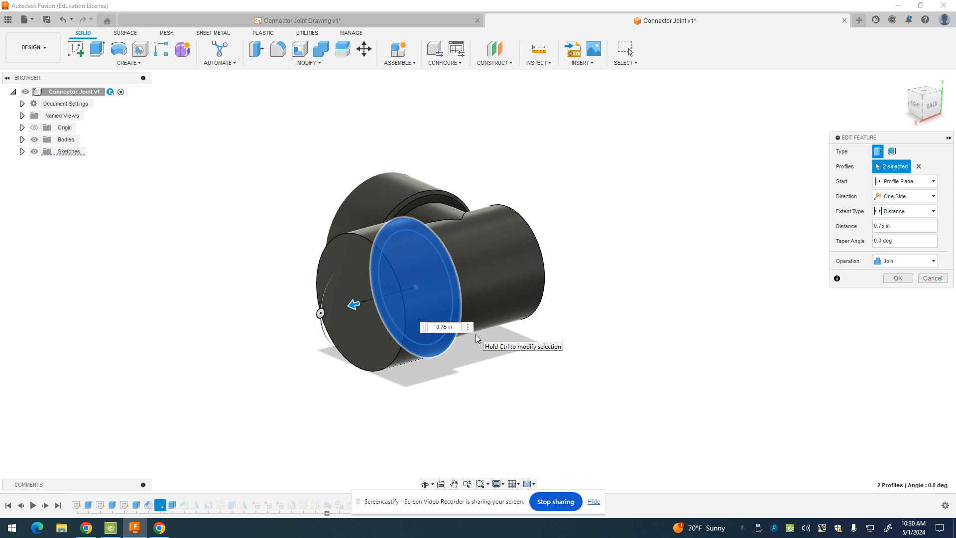
type("6")
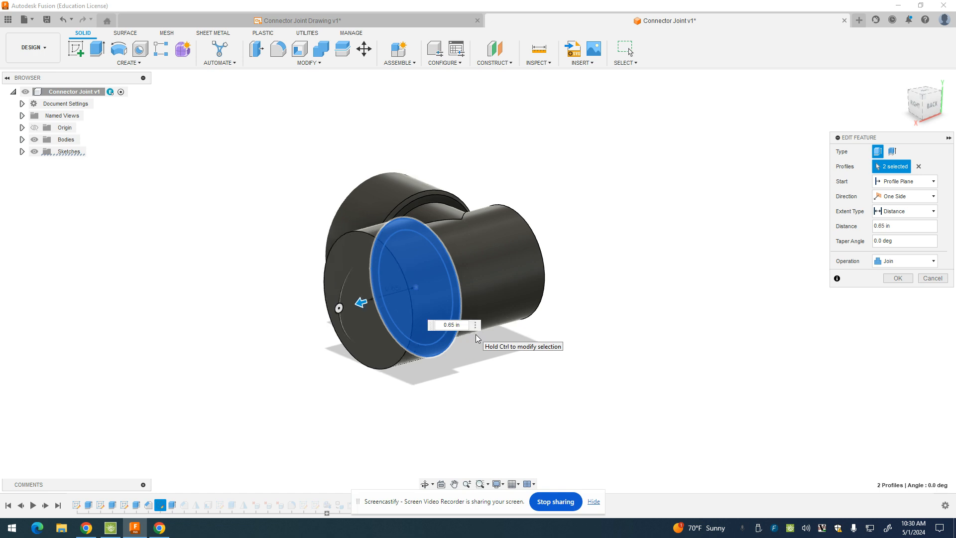
left_click(899, 278)
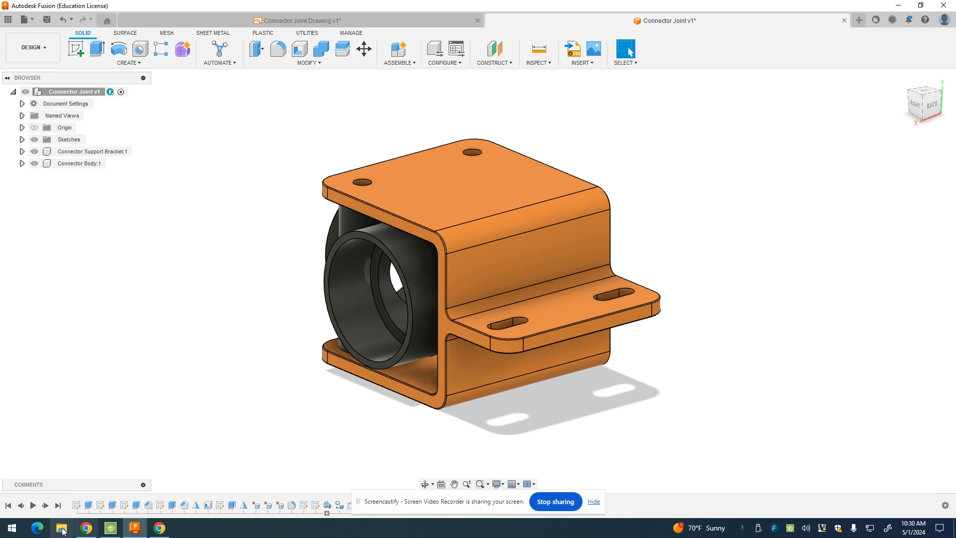
Read step 11's drawing-update instructions in Canvas, then save the Connector Joint model
left_click(86, 528)
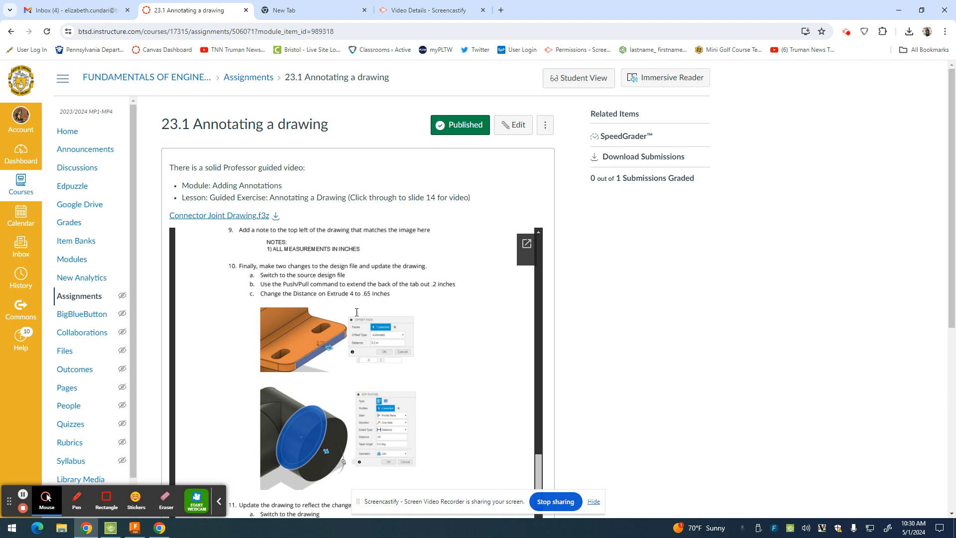
scroll(357, 313, "down", 2)
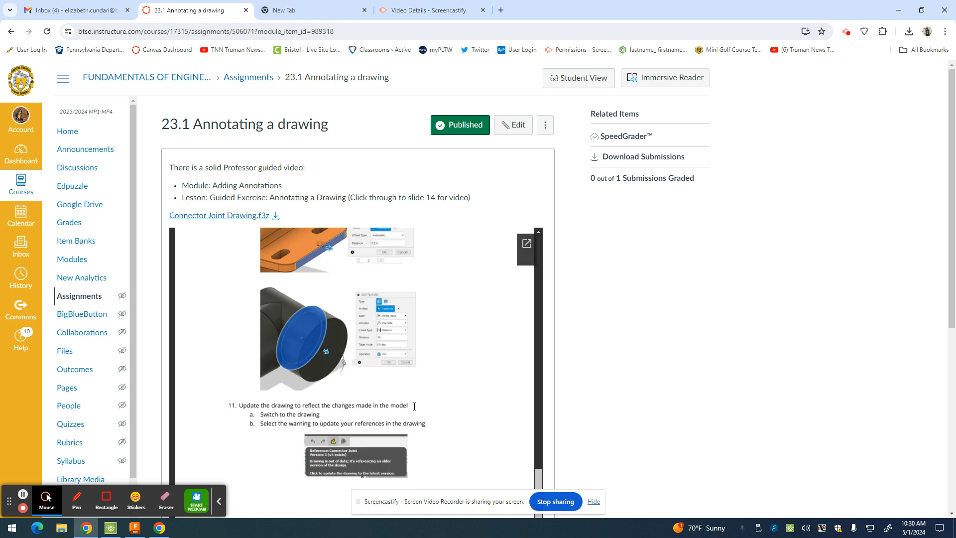
scroll(404, 413, "down", 1)
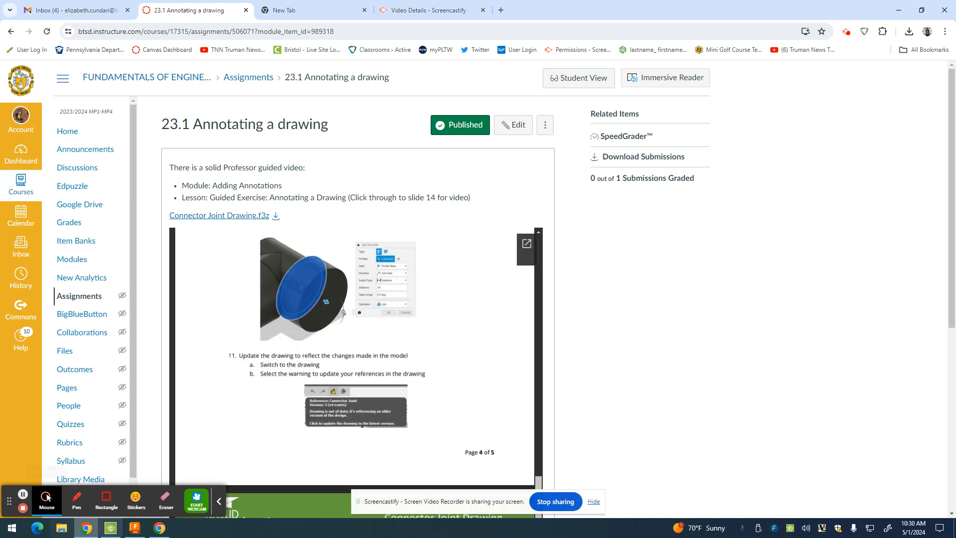
left_click(135, 529)
left_click(47, 20)
Save the model as version 2 and update the drawing to reference Connector Joint v2
left_click(489, 288)
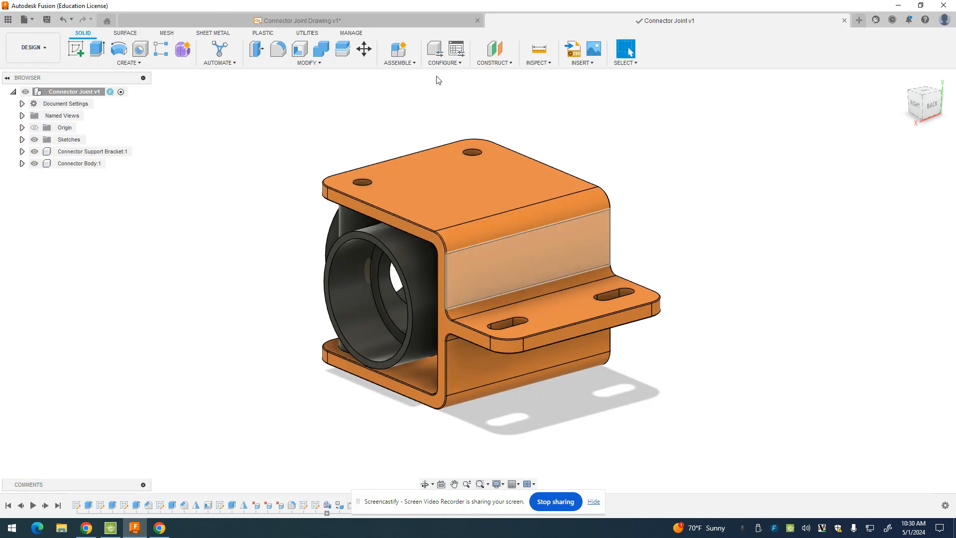
left_click(375, 22)
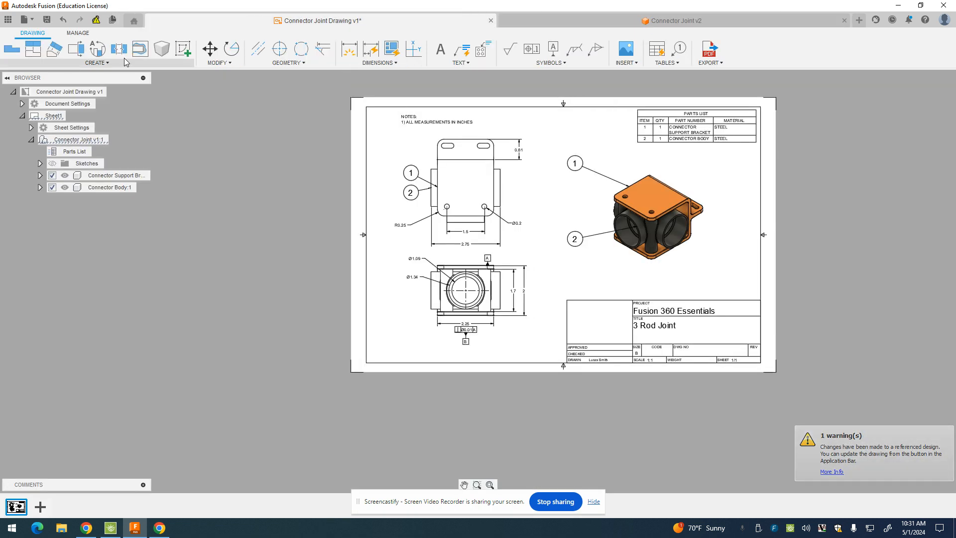
left_click(96, 20)
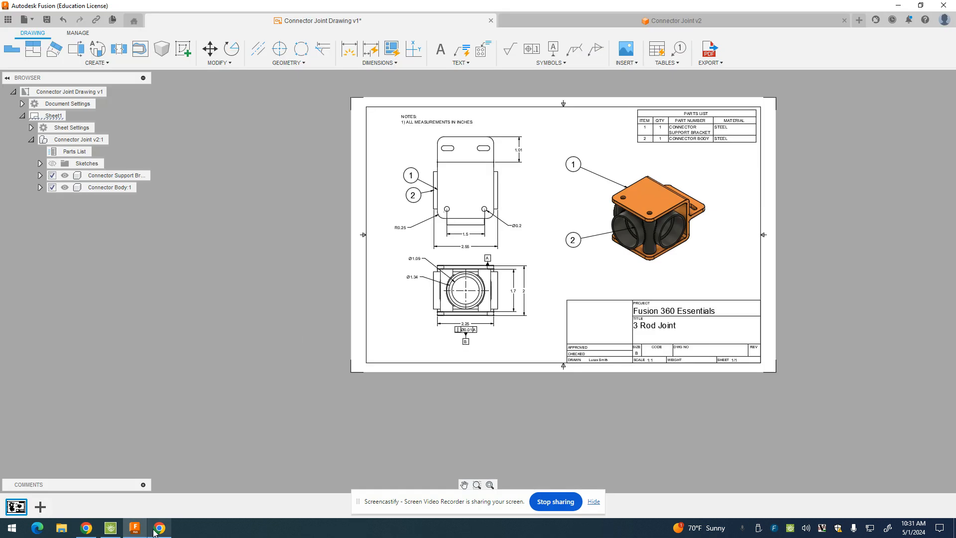
Compare the updated drawing against the assignment's Self-Check image in Canvas
left_click(157, 529)
scroll(281, 415, "down", 5)
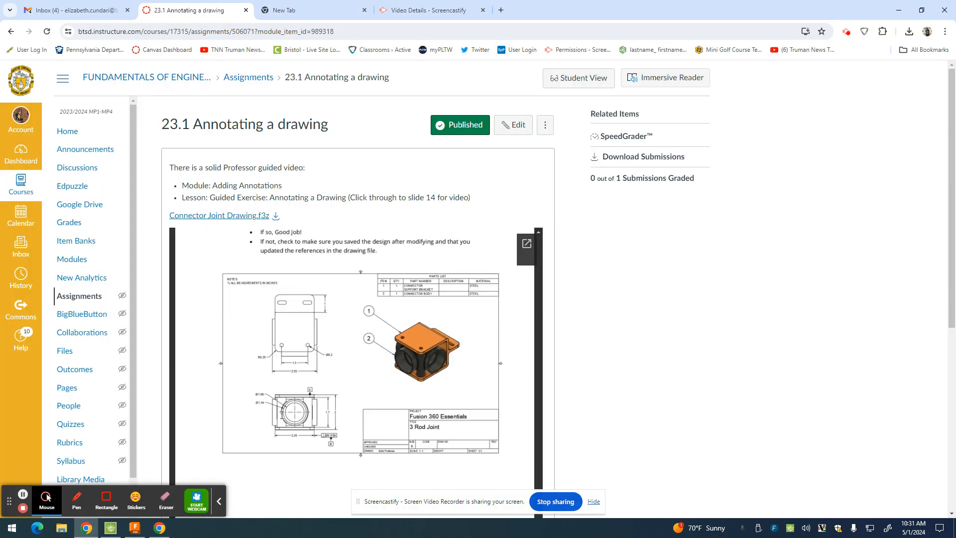
scroll(291, 312, "up", 2)
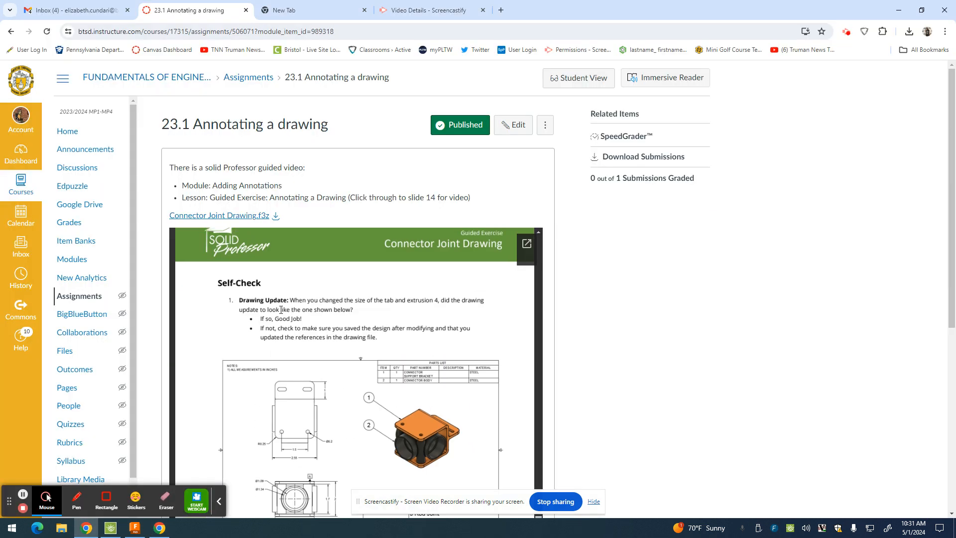
scroll(304, 364, "down", 1)
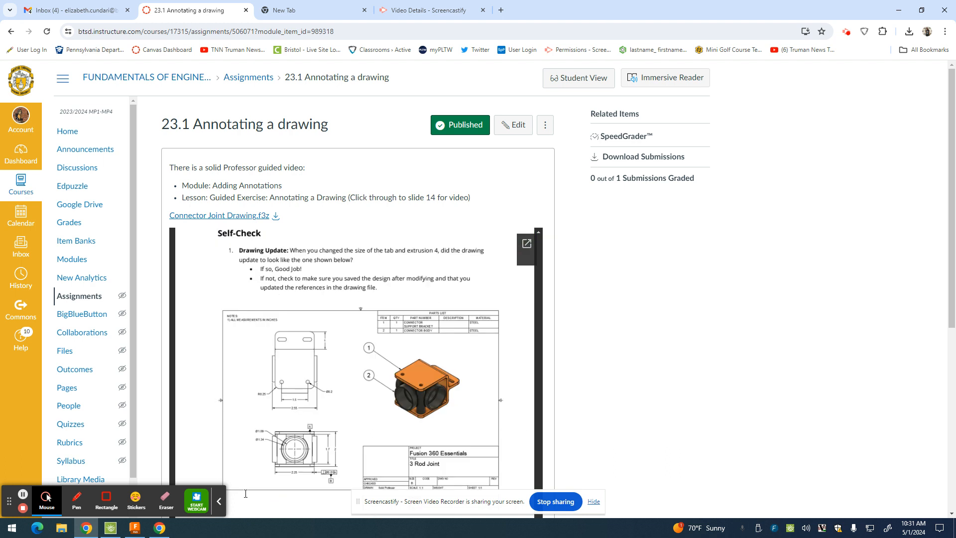
left_click(135, 528)
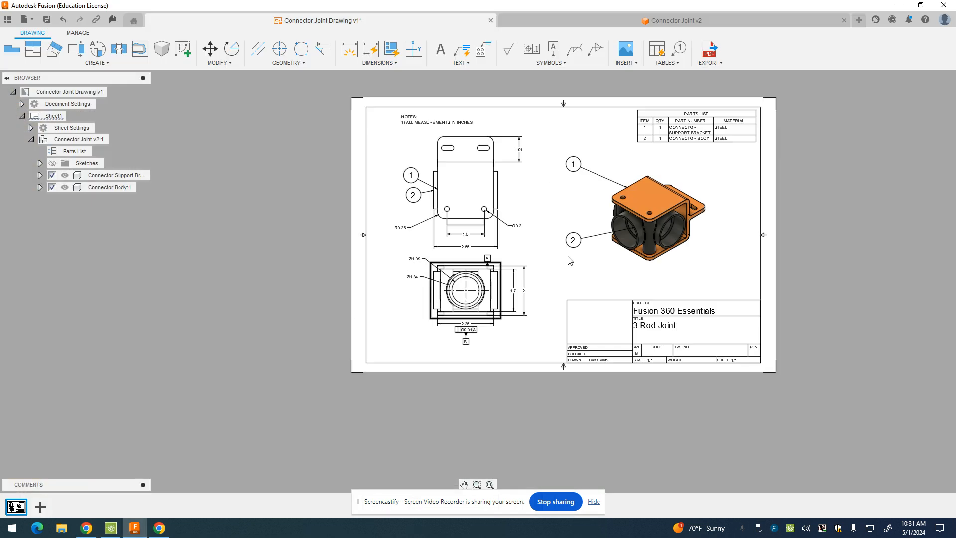
Save the drawing as version 2 and create a public share link with downloads allowed
left_click(47, 20)
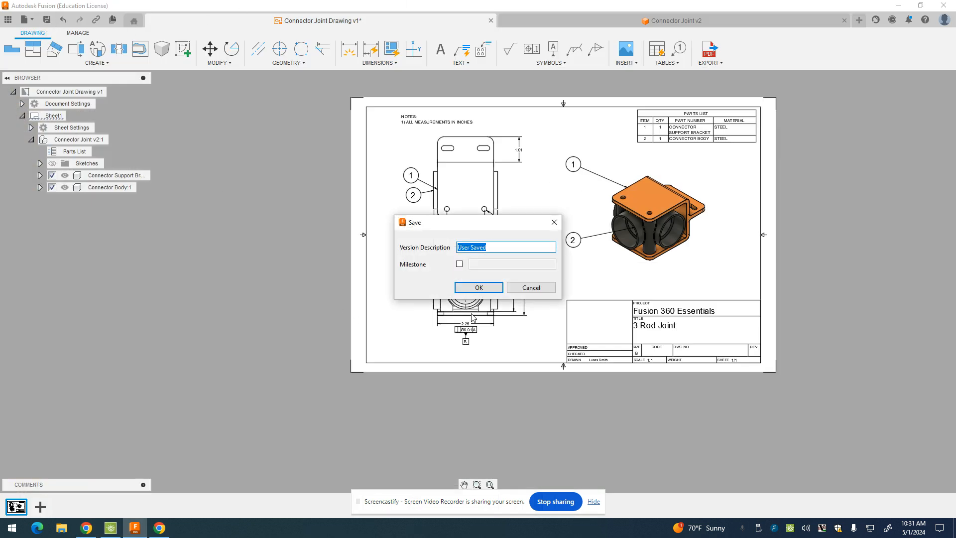
left_click(479, 287)
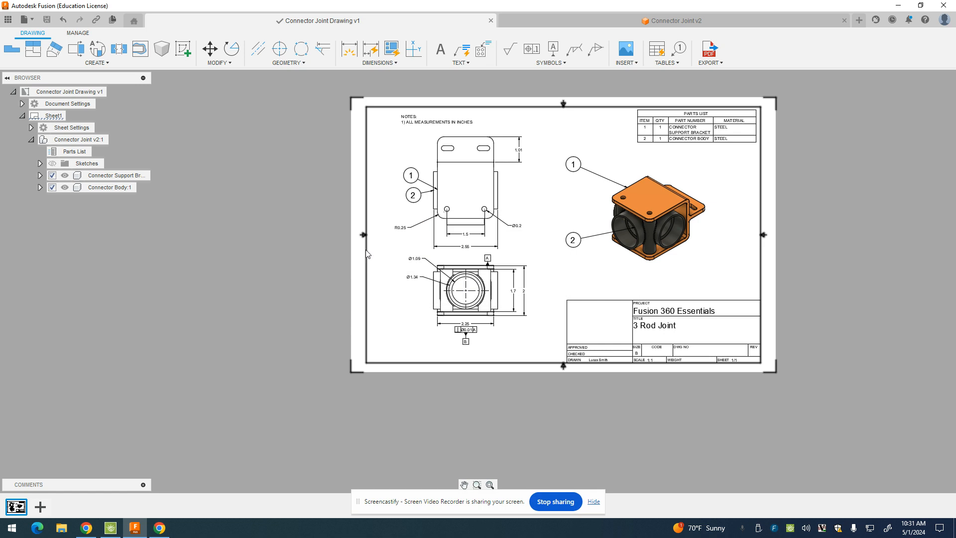
left_click(24, 20)
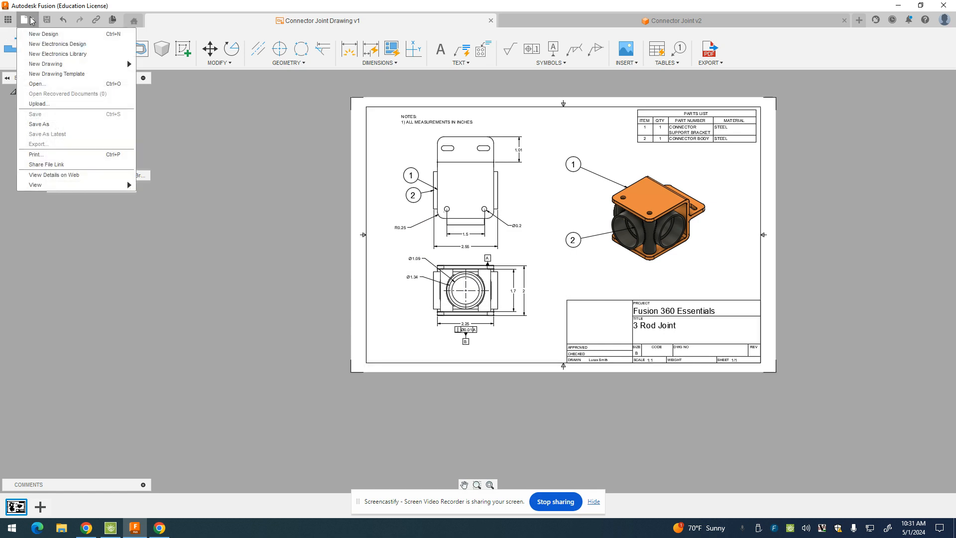
left_click(68, 175)
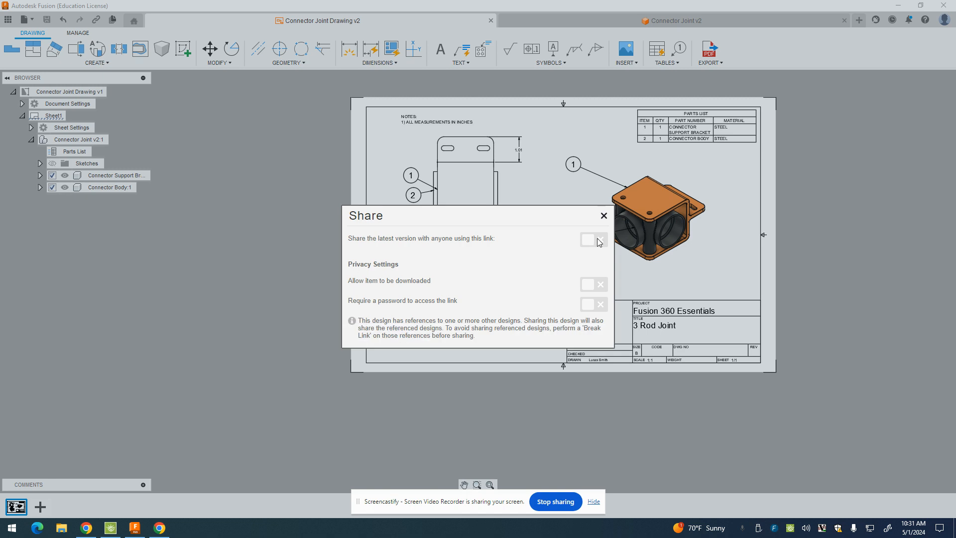
left_click(588, 241)
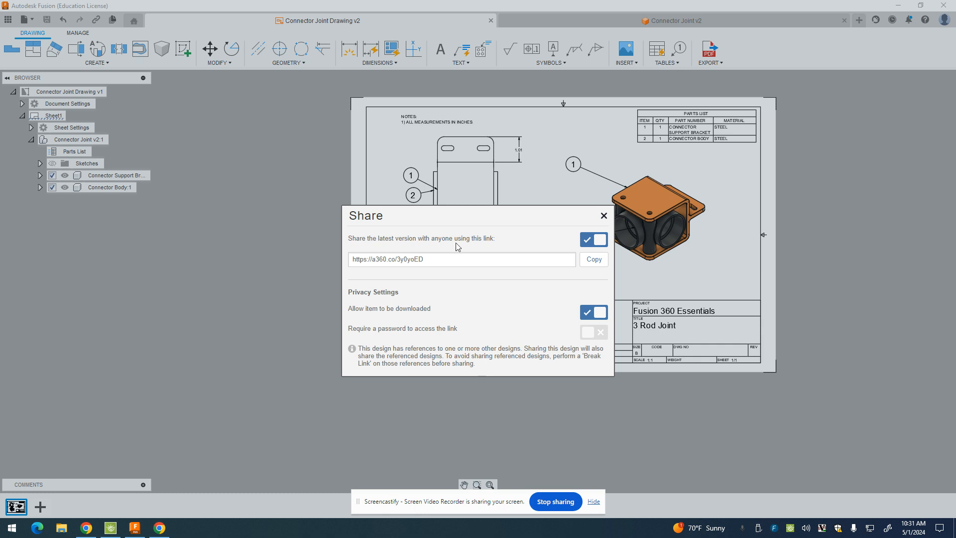
left_click(604, 216)
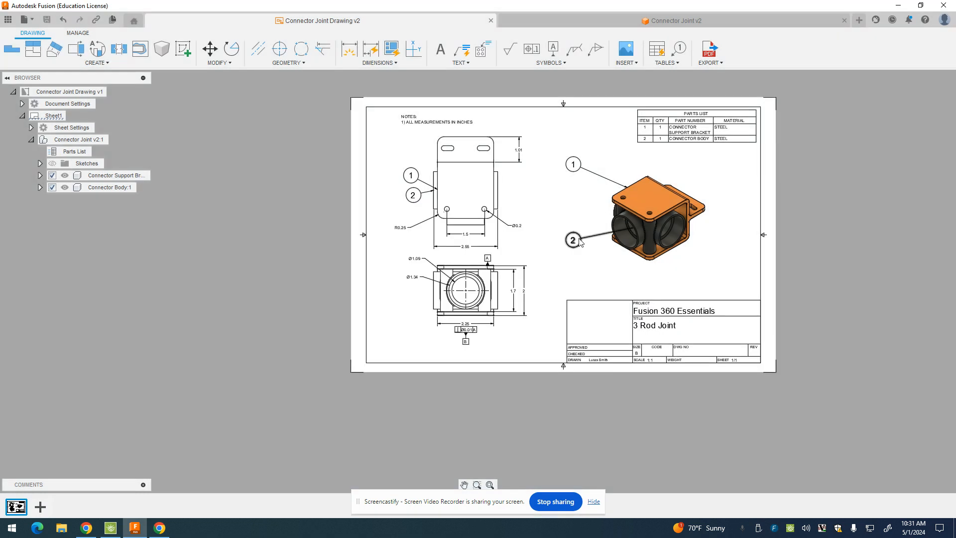